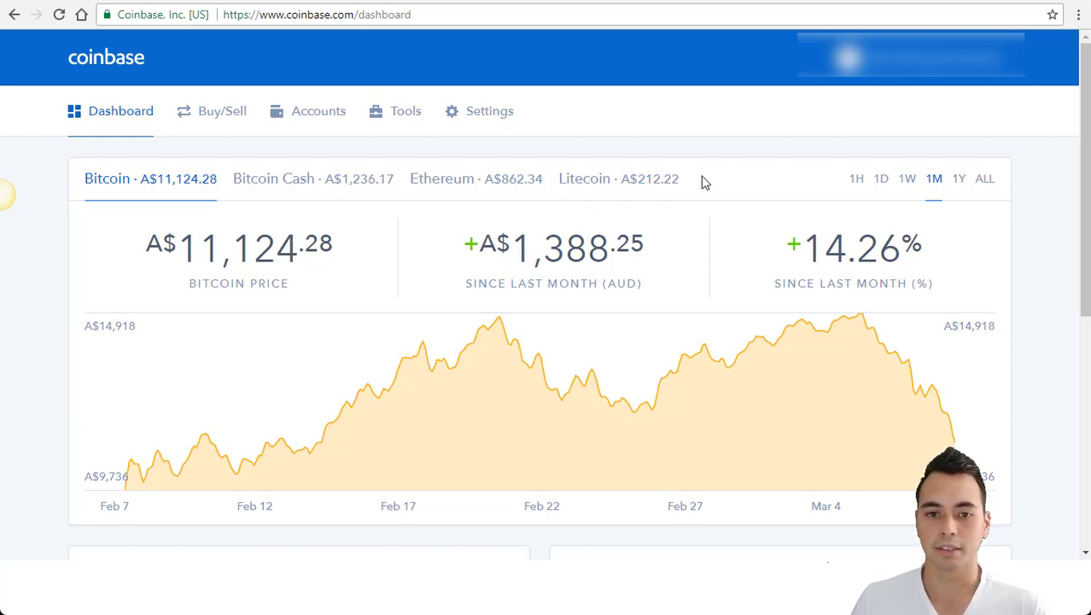
# - Switch Coinbase to the 1Y range and view Bitcoin Cash, Ethereum, then Litecoin yearly gains
pyautogui.click(960, 178)
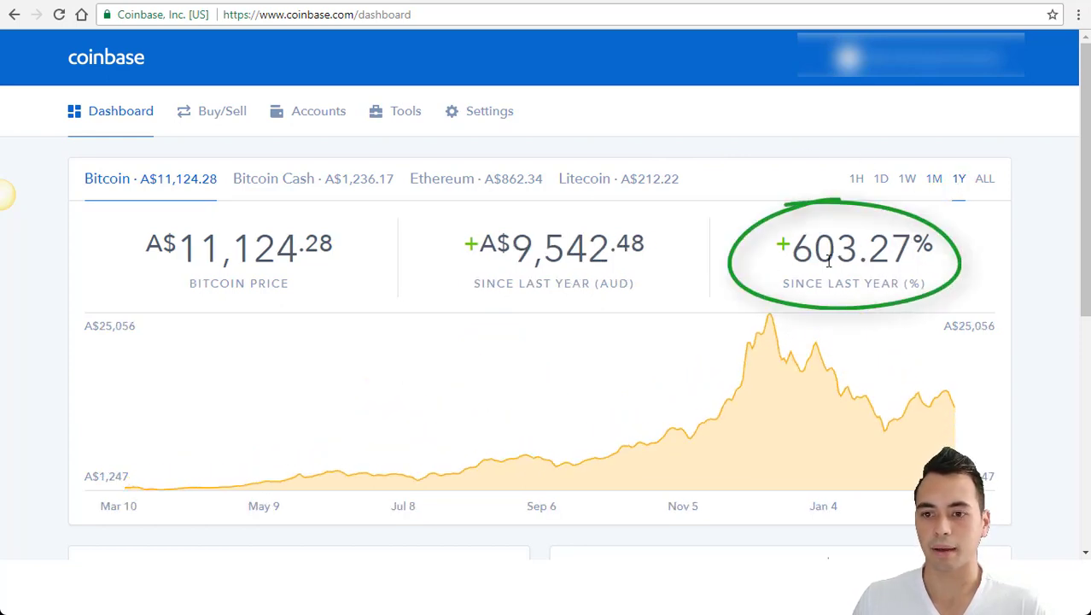
pyautogui.click(367, 188)
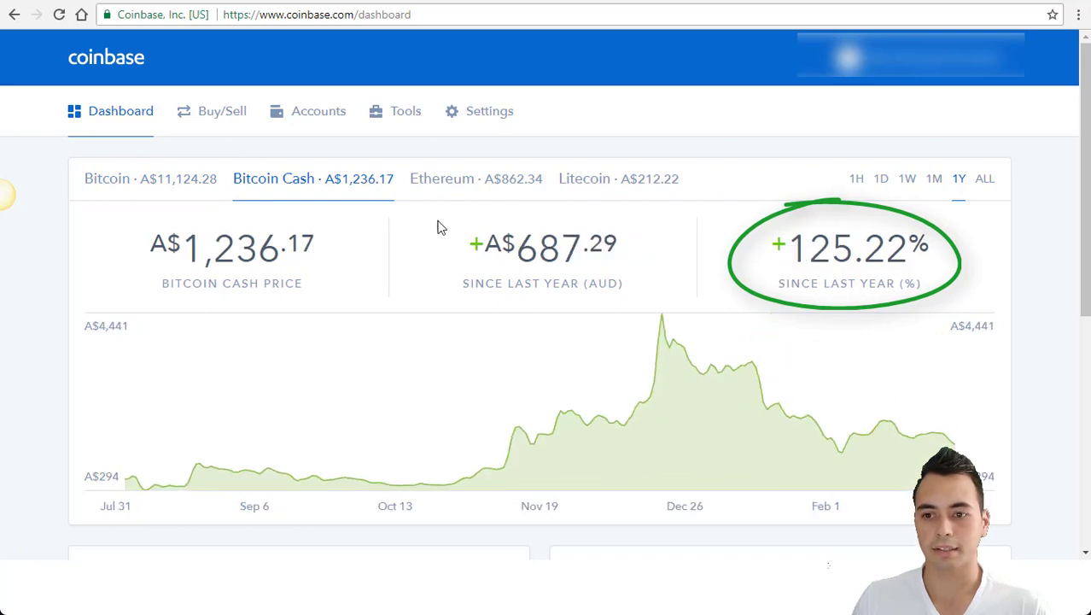
pyautogui.click(445, 188)
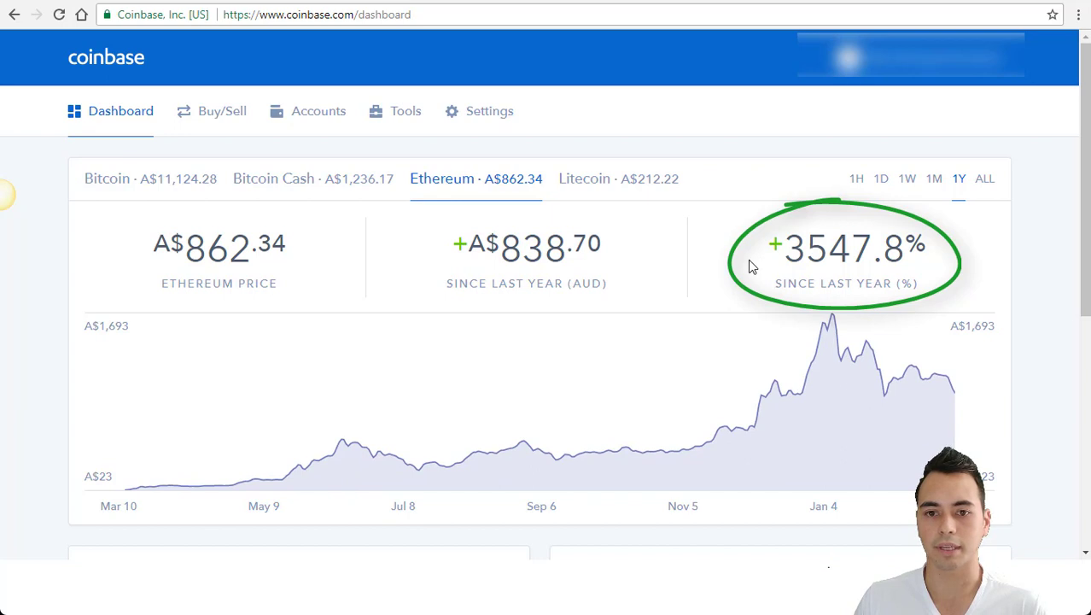
pyautogui.click(586, 184)
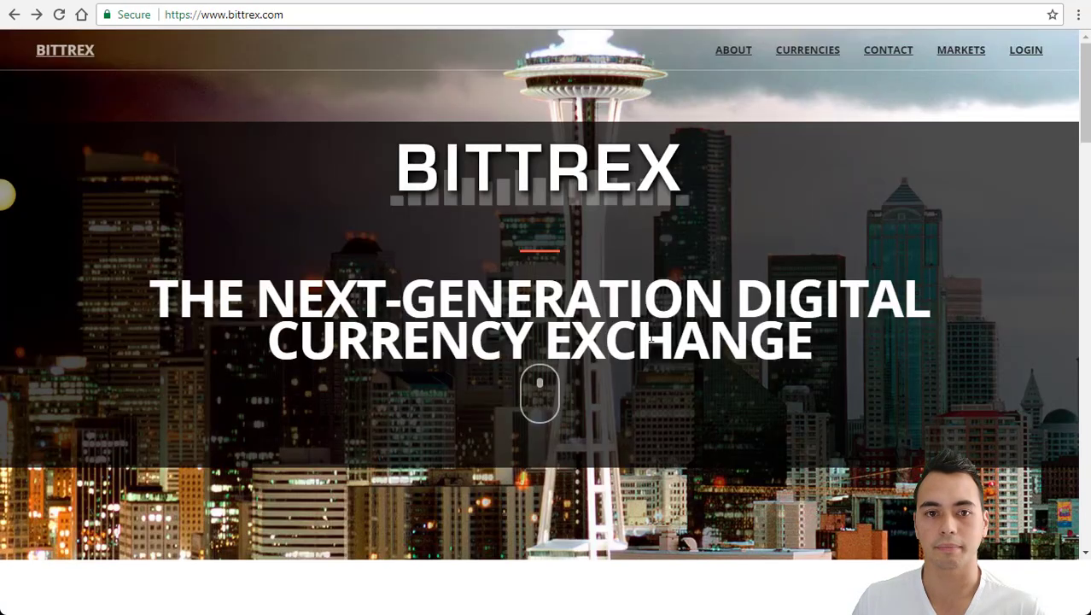
# - Scroll the Bittrex homepage down to the About, Security First and Active Markets sections
pyautogui.scroll(-5, 538, 389)
pyautogui.scroll(-1, 651, 335)
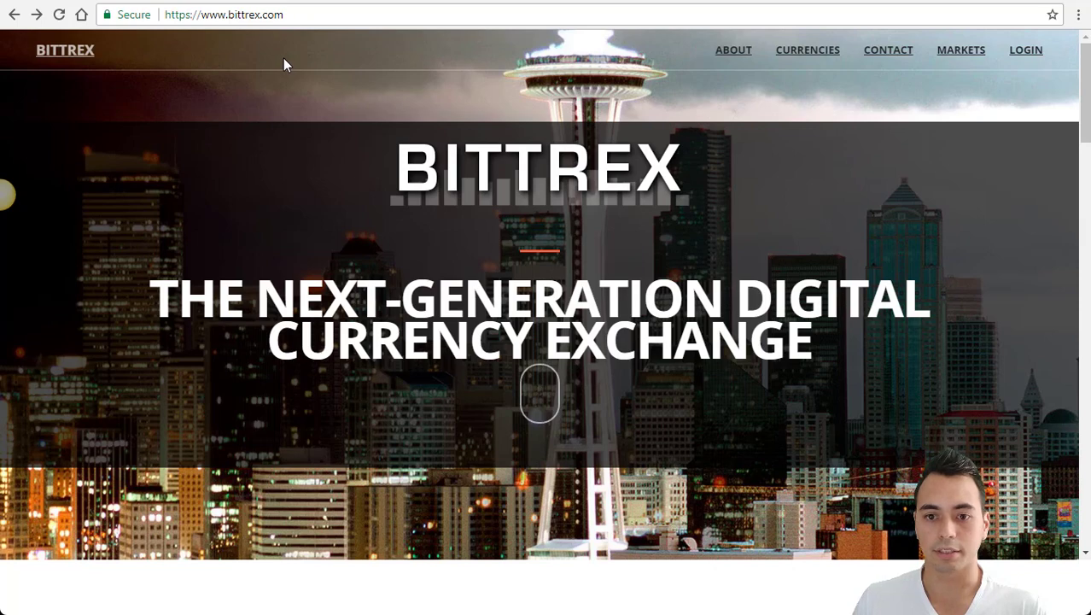
pyautogui.scroll(-10, 337, 160)
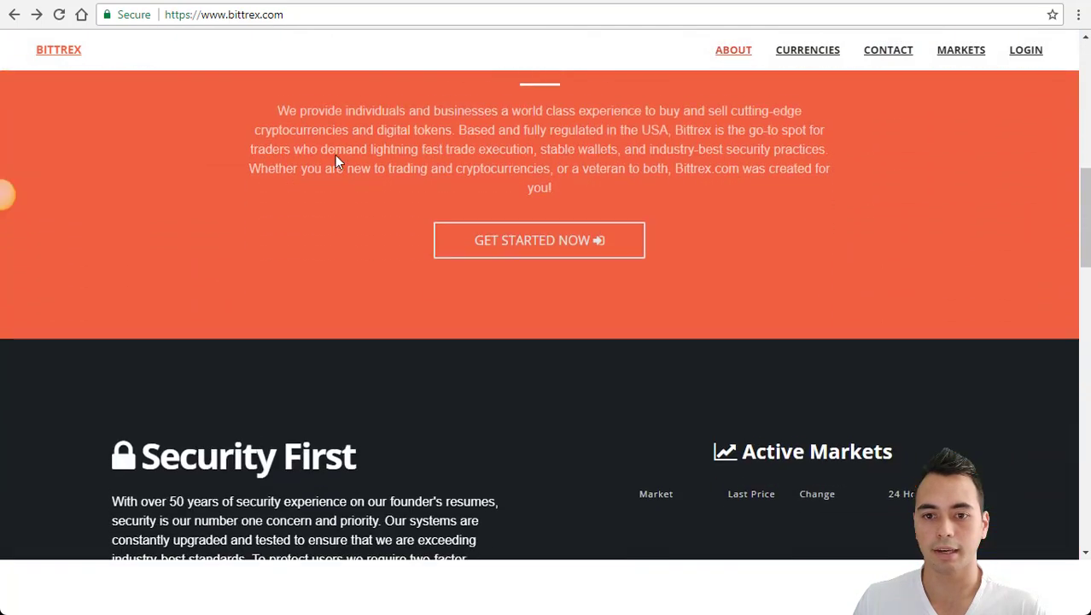
# - Open the New Account Sign Ups support article via GET STARTED NOW
pyautogui.click(546, 236)
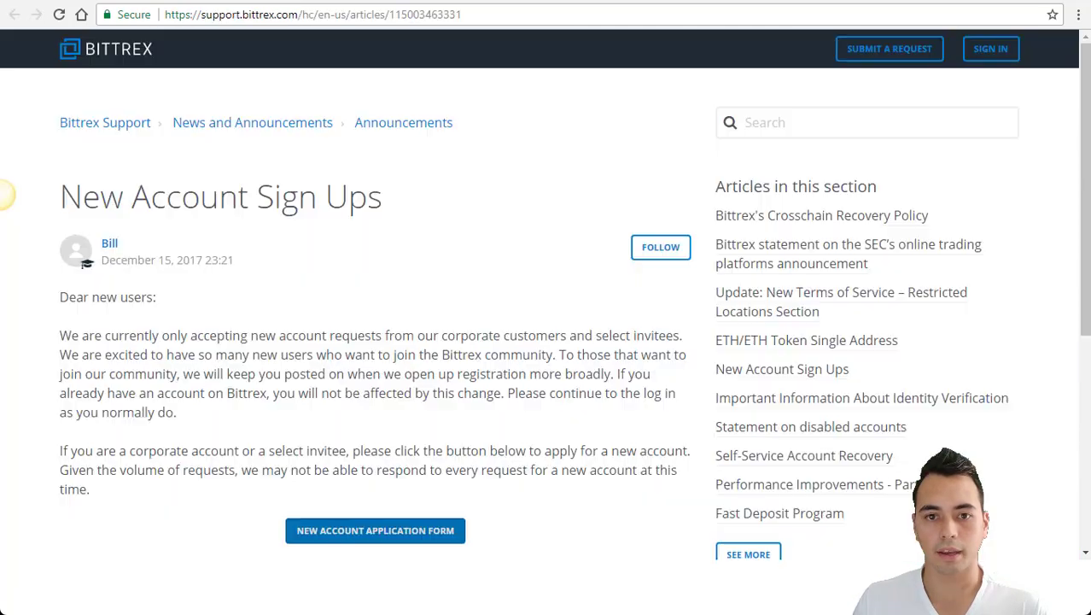
pyautogui.scroll(-1, 324, 351)
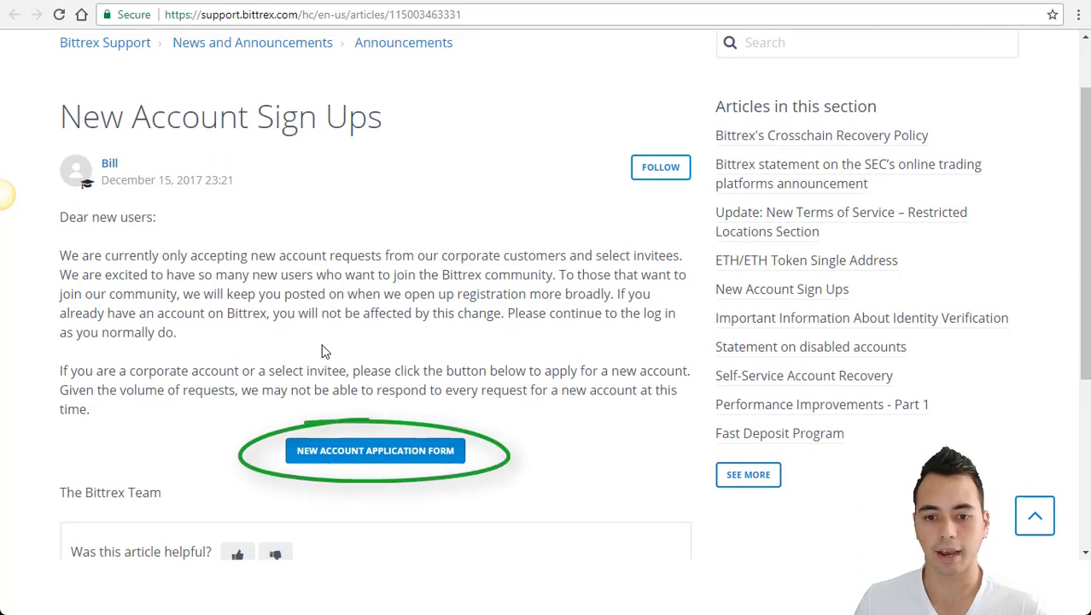
pyautogui.scroll(1, 325, 351)
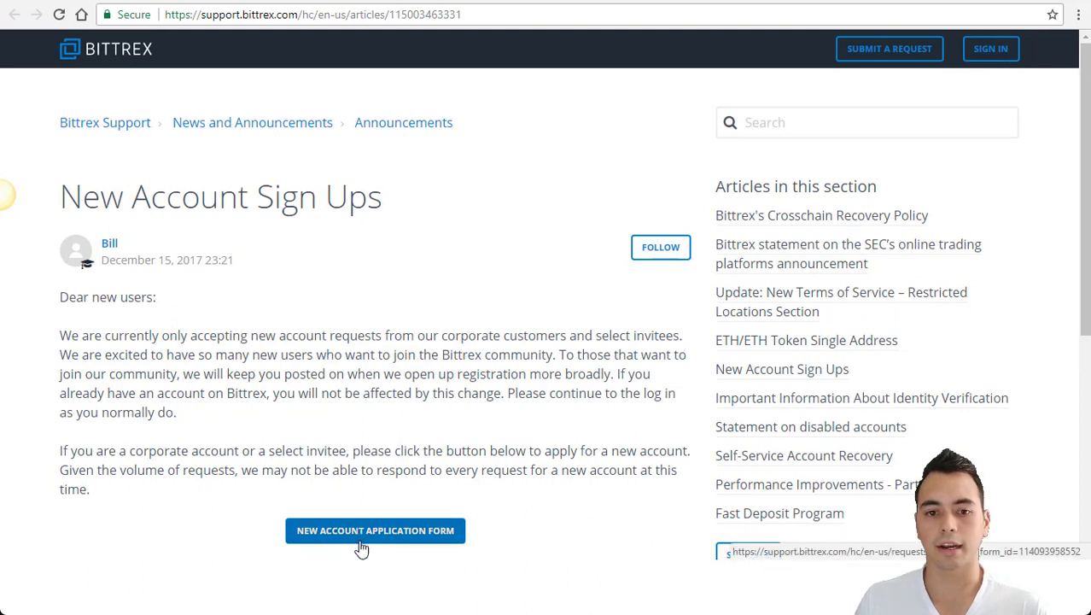
# - Follow the NEW ACCOUNT APPLICATION FORM link and skim the resulting account verification page
pyautogui.click(421, 532)
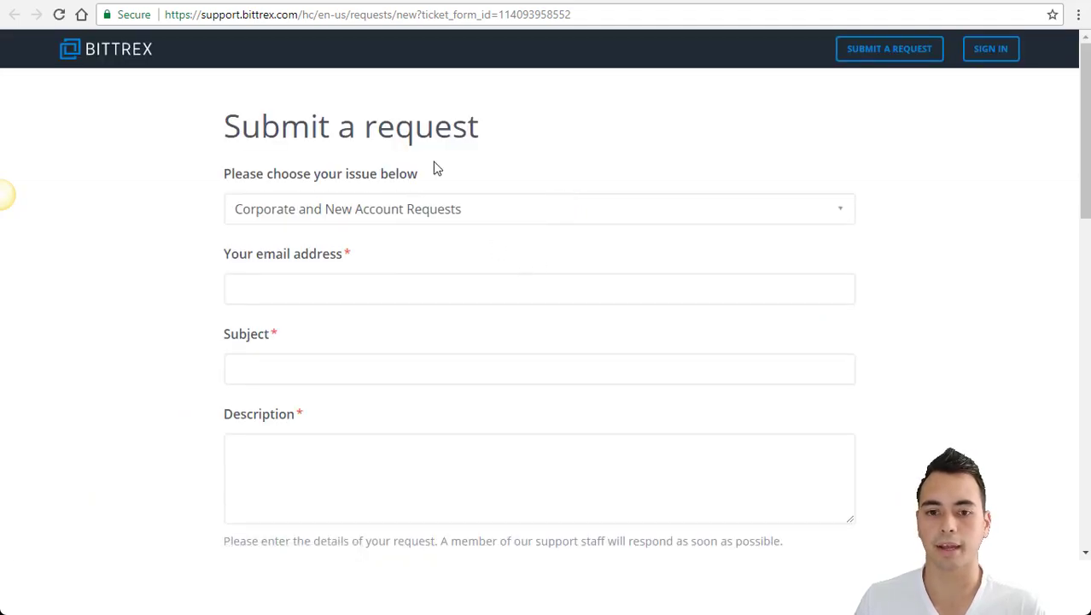
pyautogui.scroll(-10, 433, 168)
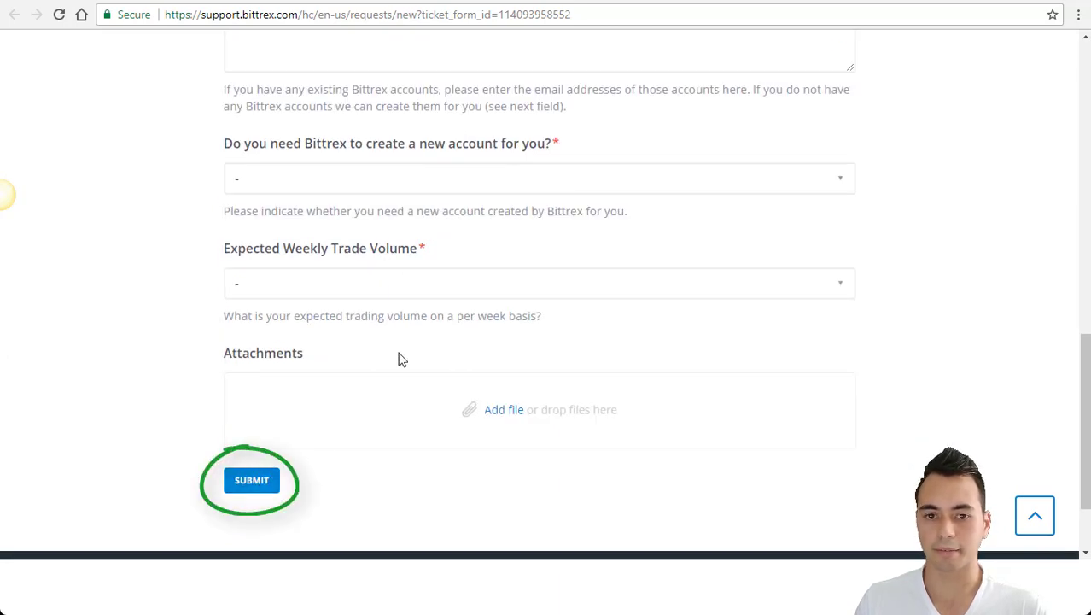
pyautogui.scroll(6, 398, 359)
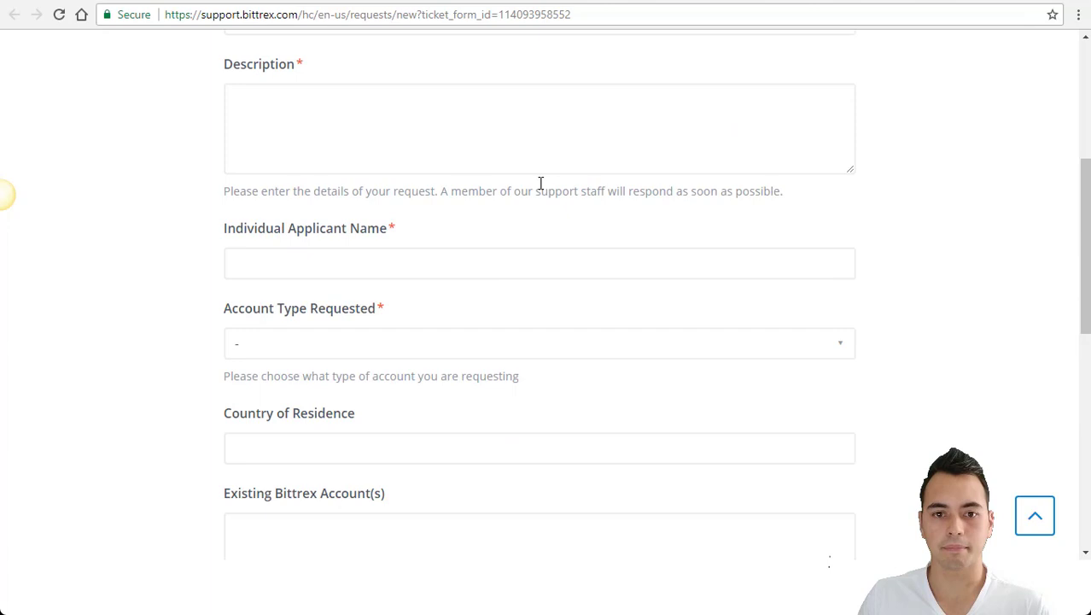
pyautogui.scroll(5, 541, 182)
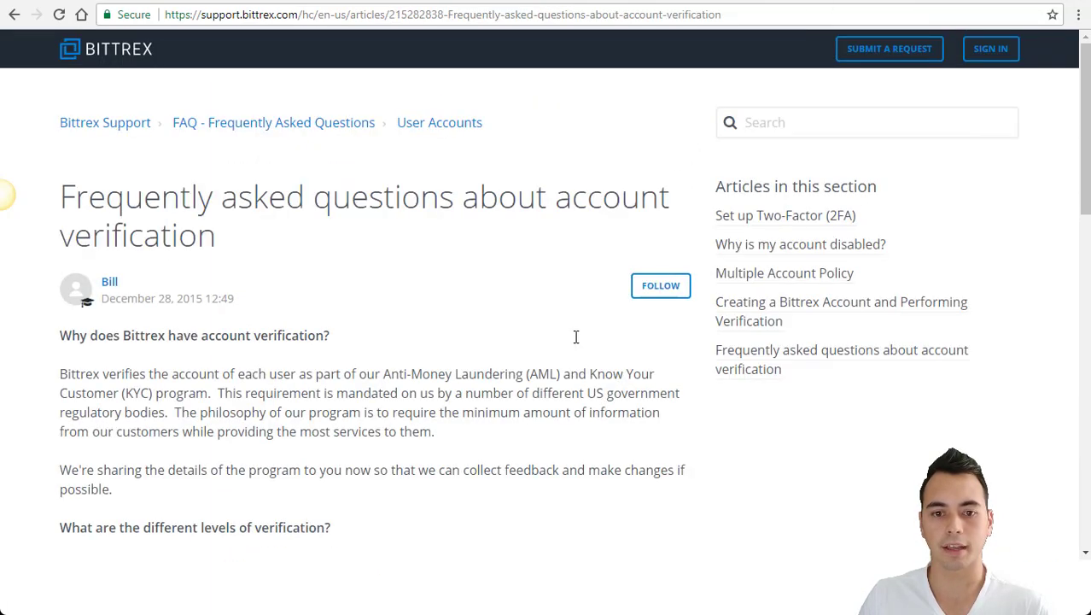
# - Scroll through the account verification FAQ article
pyautogui.scroll(-3, 575, 335)
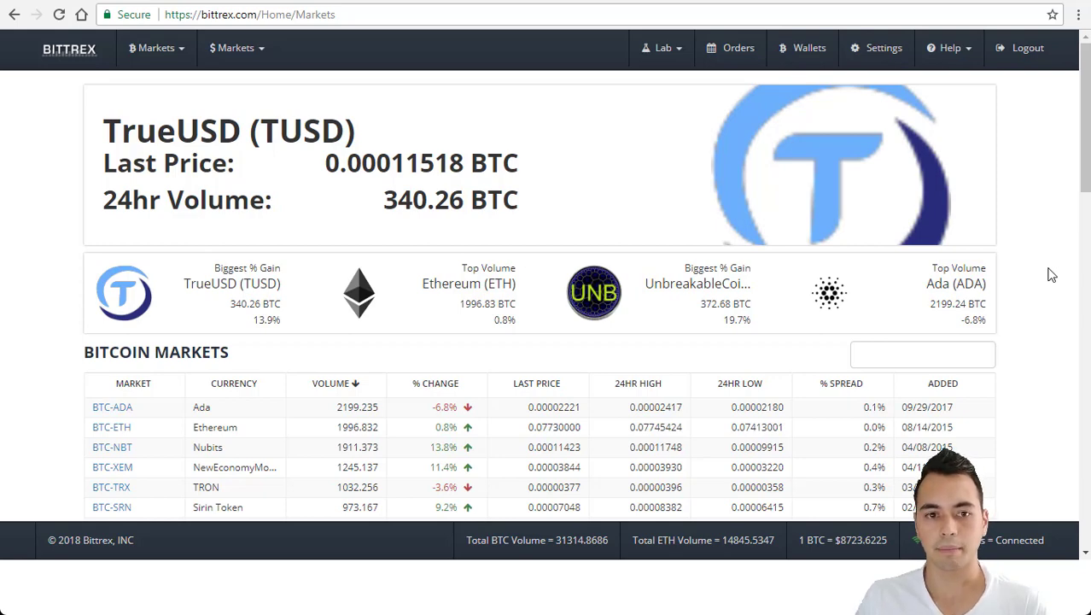
# - Sort the Bitcoin markets by name, volume and percent change, ending with biggest gainers first
pyautogui.scroll(-2, 683, 282)
pyautogui.click(436, 223)
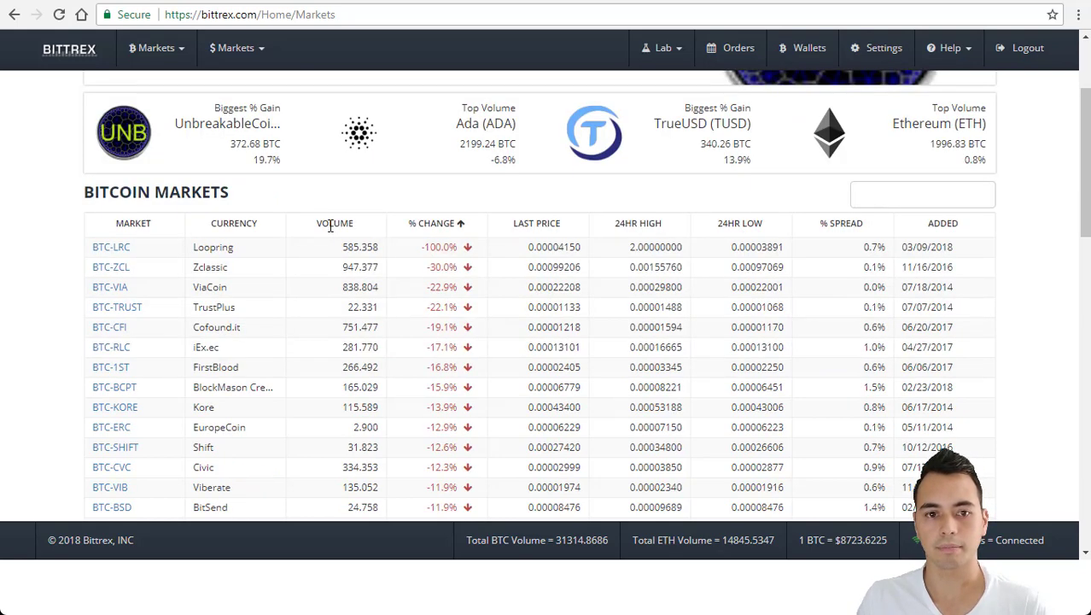
pyautogui.click(162, 223)
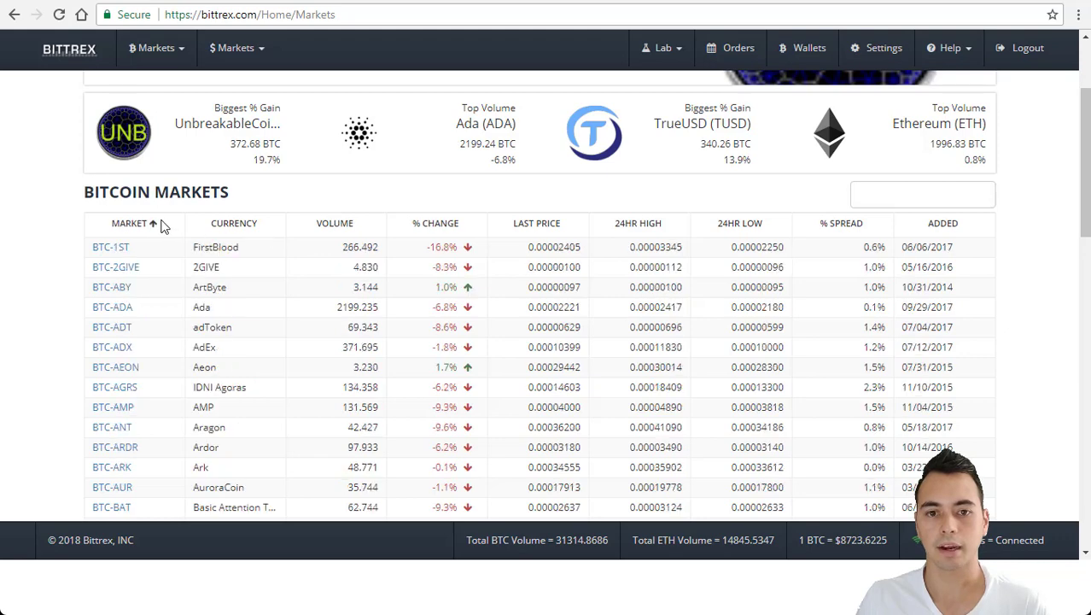
pyautogui.click(324, 222)
pyautogui.click(323, 222)
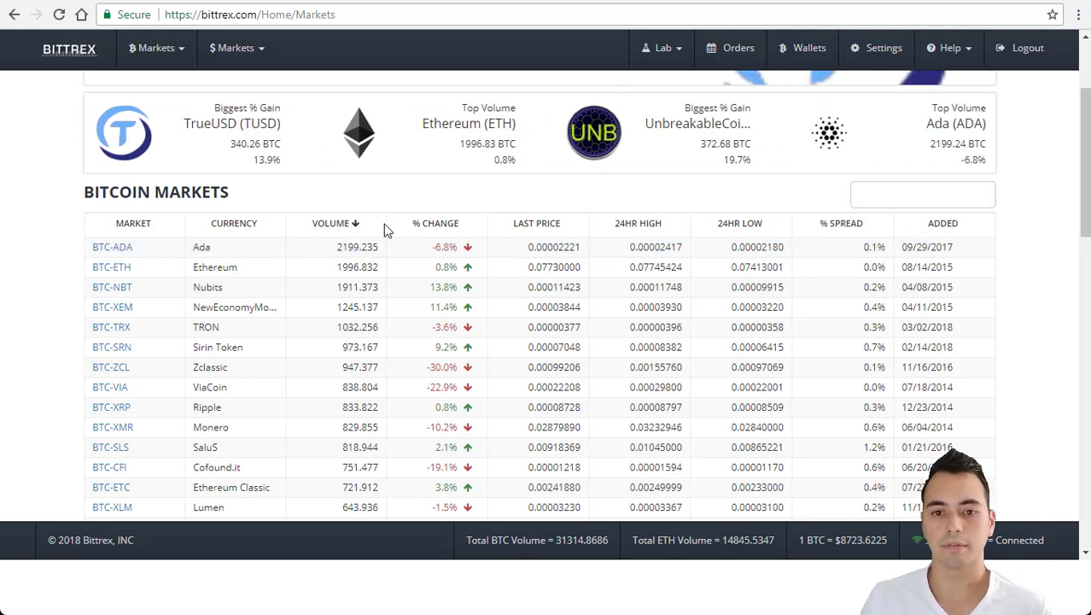
pyautogui.click(437, 222)
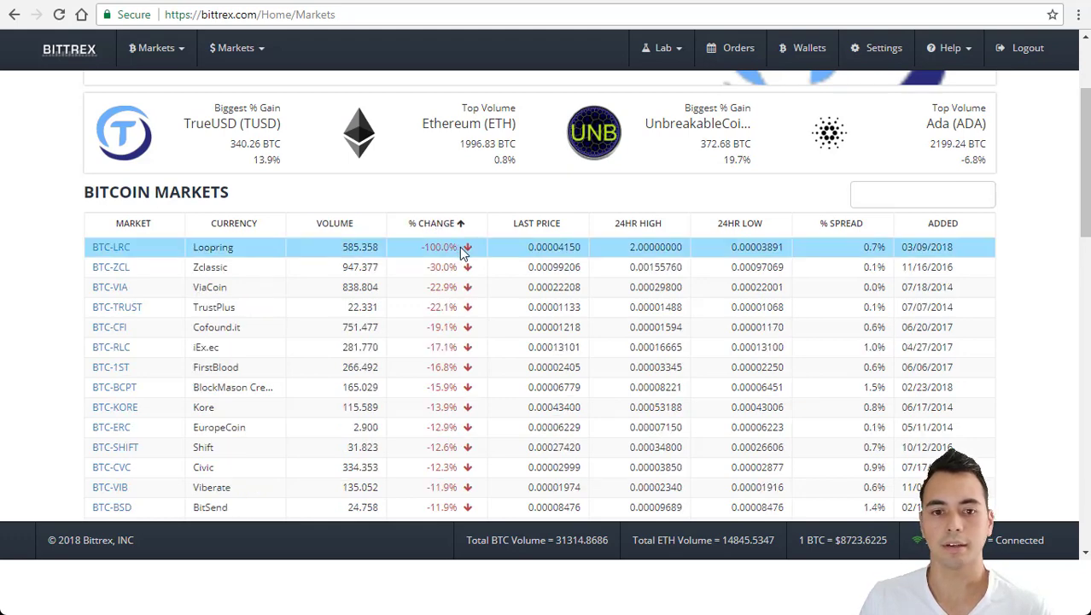
pyautogui.click(437, 223)
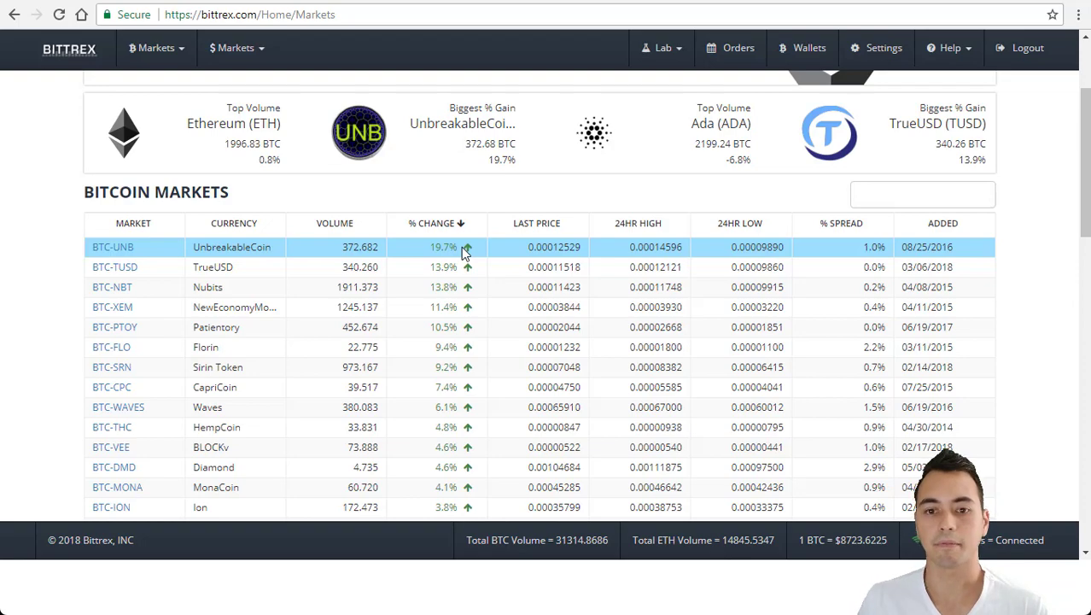
# - Page forward through the Bitcoin markets to pages 5, 7 and the last page
pyautogui.scroll(-7, 461, 265)
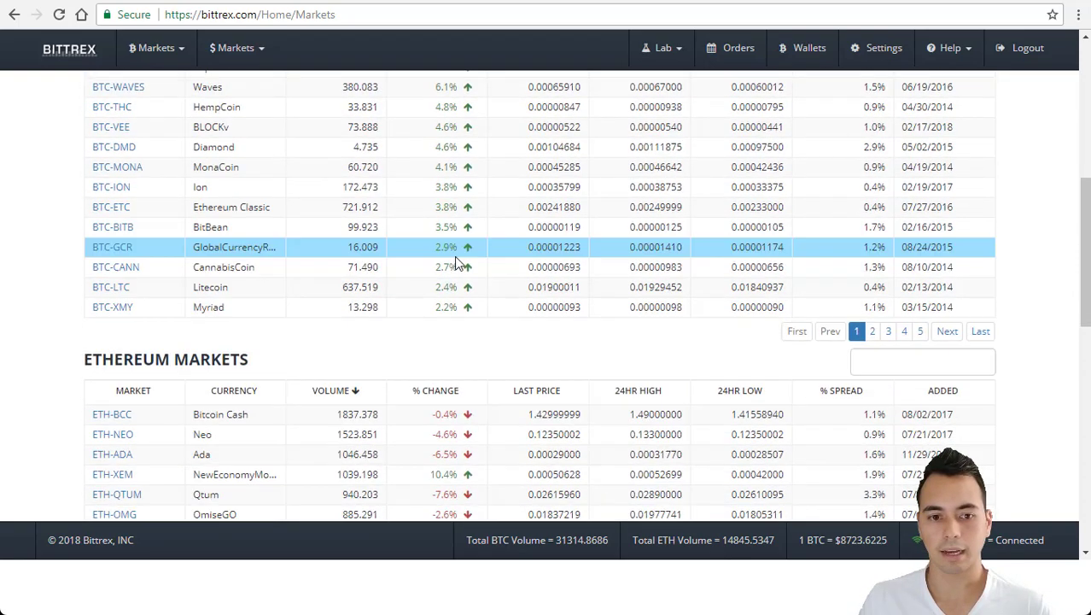
pyautogui.scroll(-1, 393, 266)
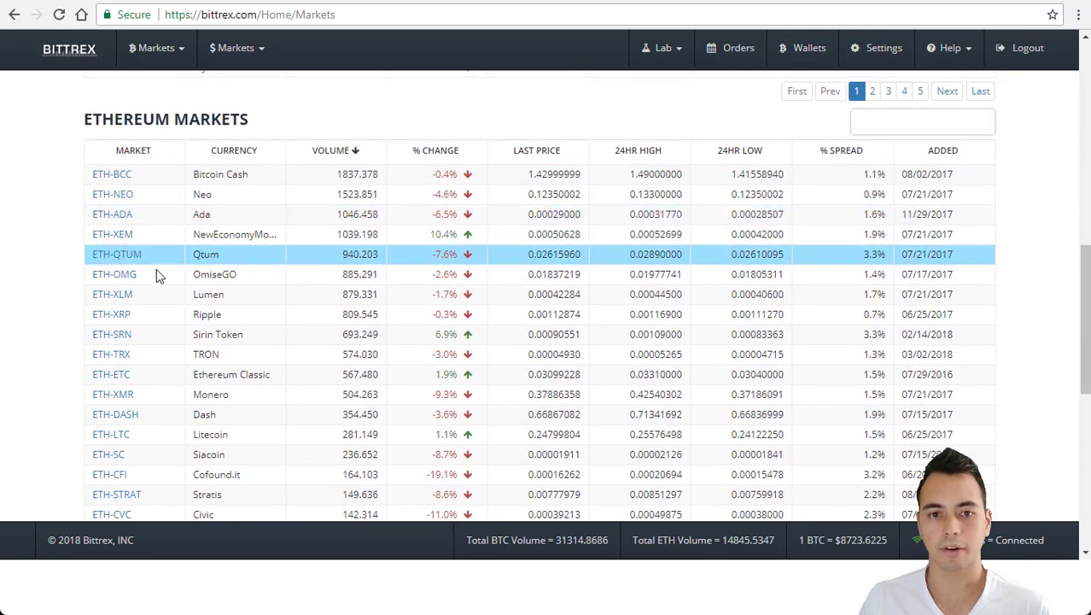
pyautogui.scroll(-2, 171, 278)
pyautogui.scroll(-4, 187, 286)
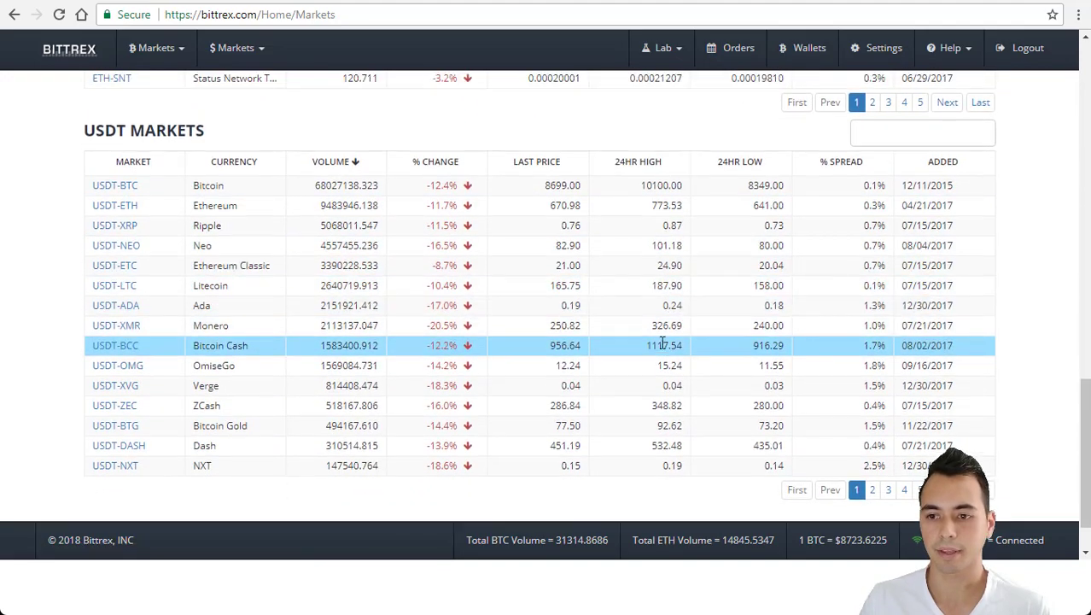
pyautogui.scroll(5, 657, 341)
pyautogui.scroll(10, 662, 342)
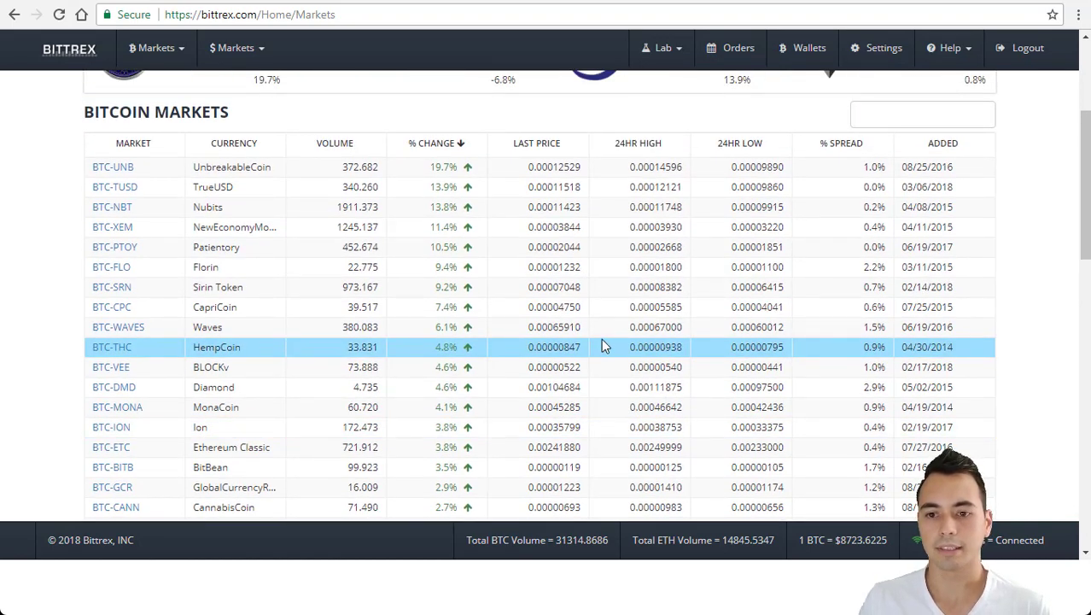
pyautogui.scroll(-2, 601, 338)
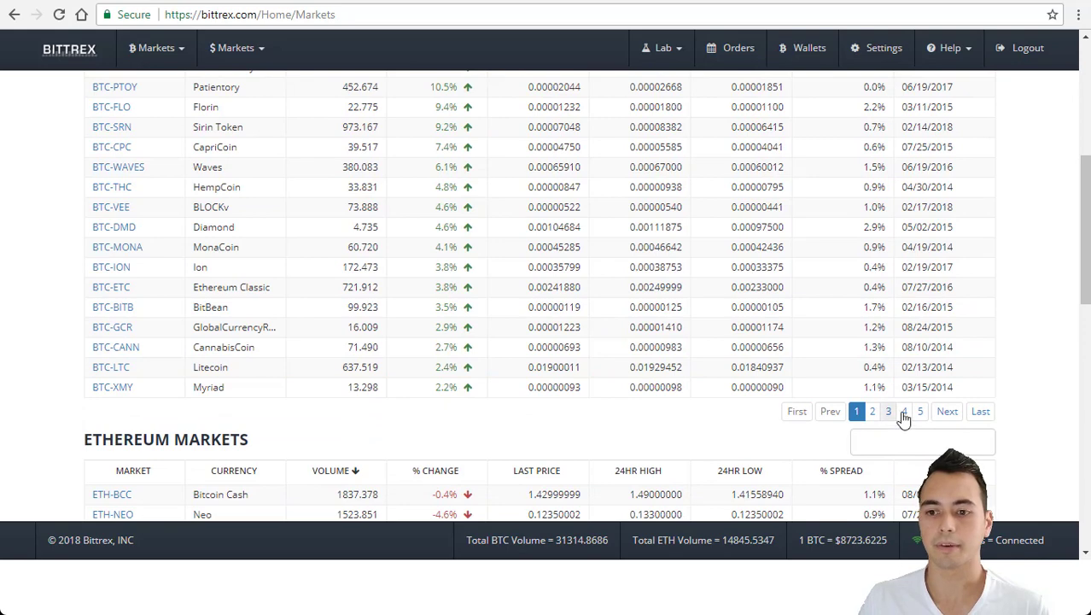
pyautogui.click(920, 417)
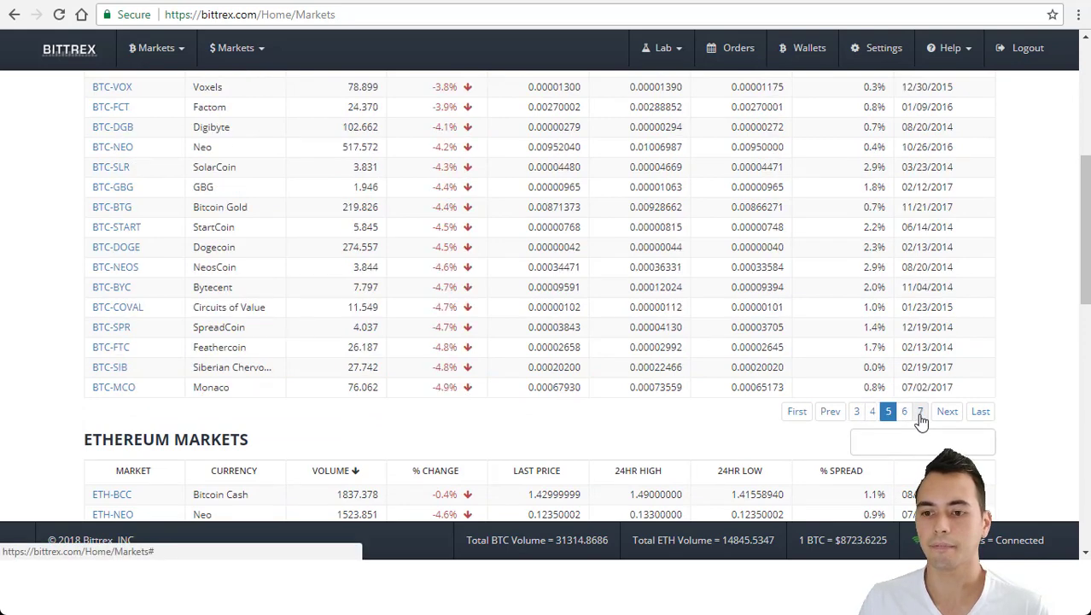
pyautogui.click(921, 416)
pyautogui.click(917, 410)
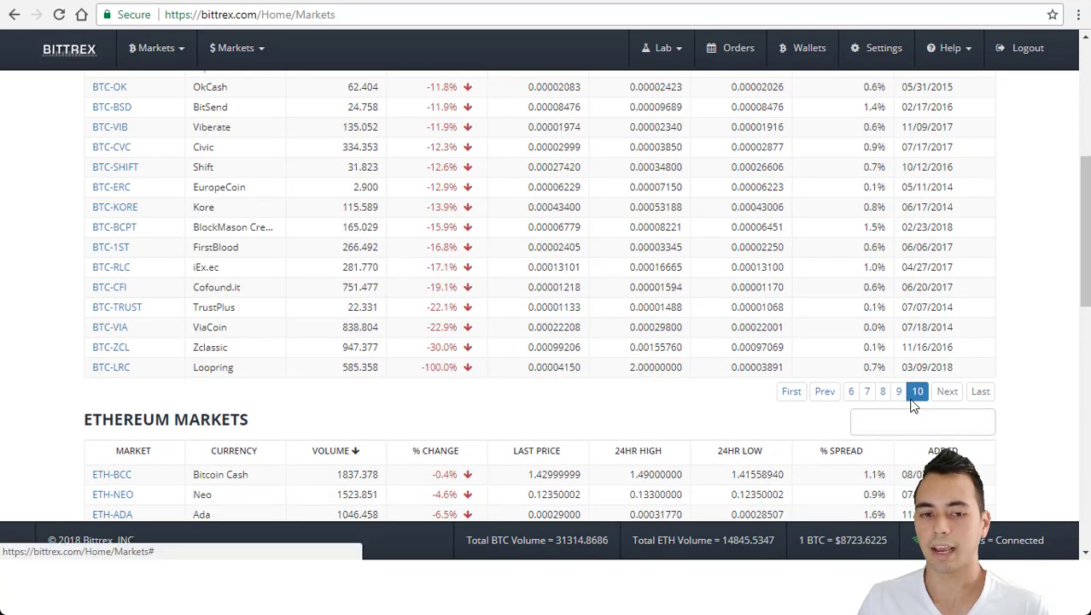
# - Show Ethereum markets page 4, then step Bitcoin markets back through pages 6, 4, 2 to 1
pyautogui.scroll(1, 905, 397)
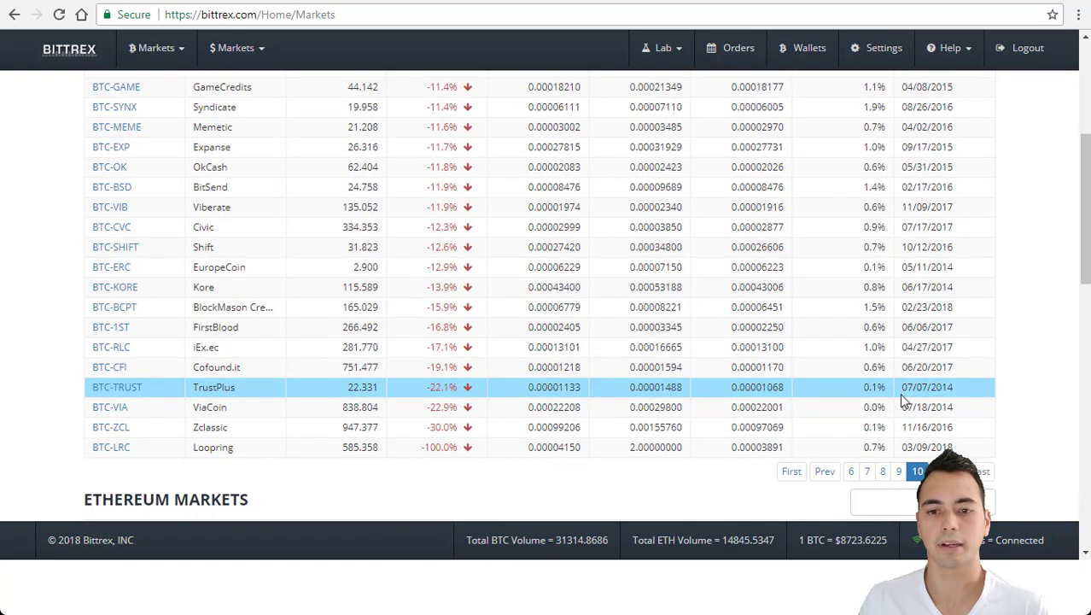
pyautogui.scroll(-3, 905, 399)
pyautogui.click(921, 339)
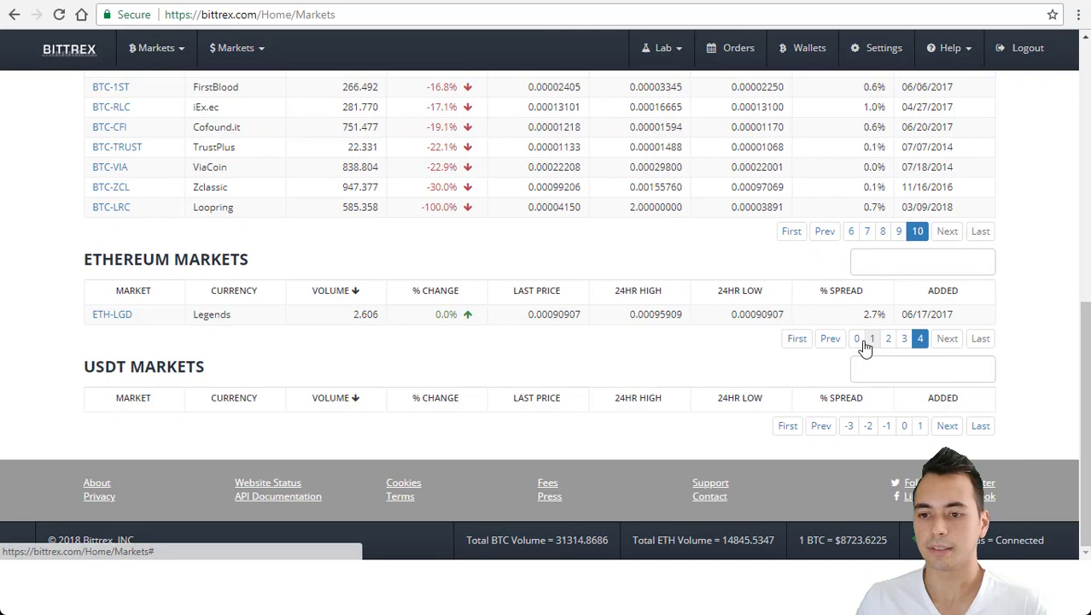
pyautogui.click(850, 231)
pyautogui.click(856, 251)
pyautogui.click(857, 251)
pyautogui.click(856, 251)
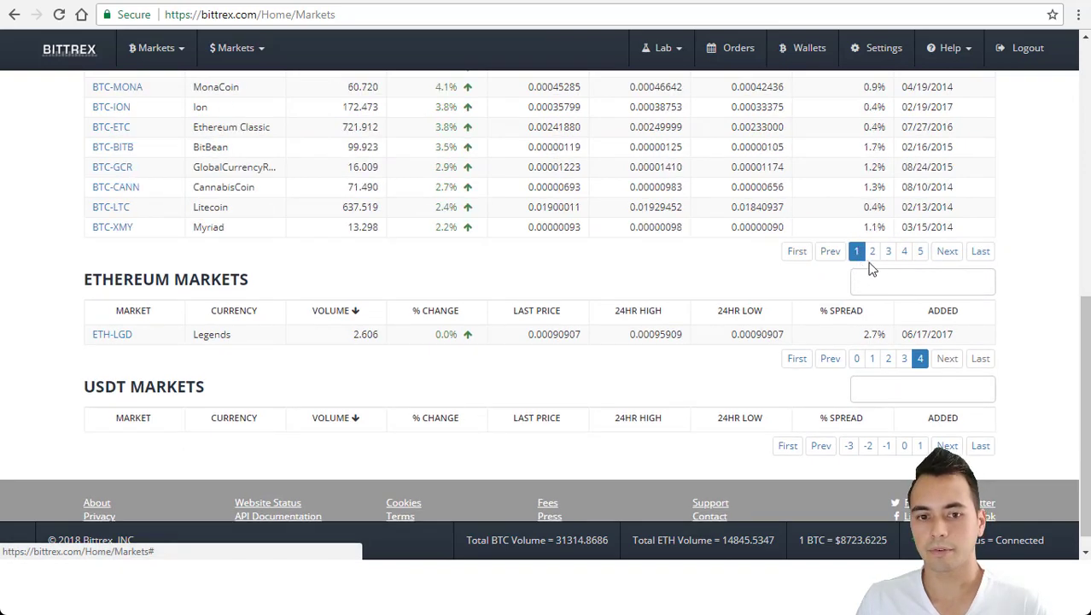
pyautogui.scroll(7, 977, 241)
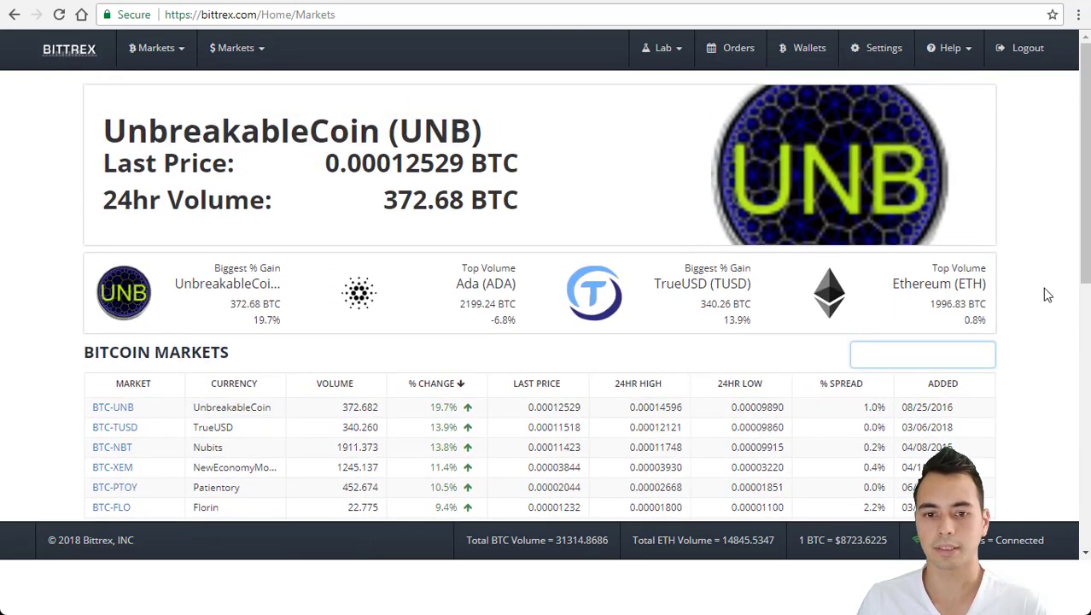
# - Search the Bitcoin markets for 'ada' and open the BTC-ADA market page
pyautogui.click(885, 350)
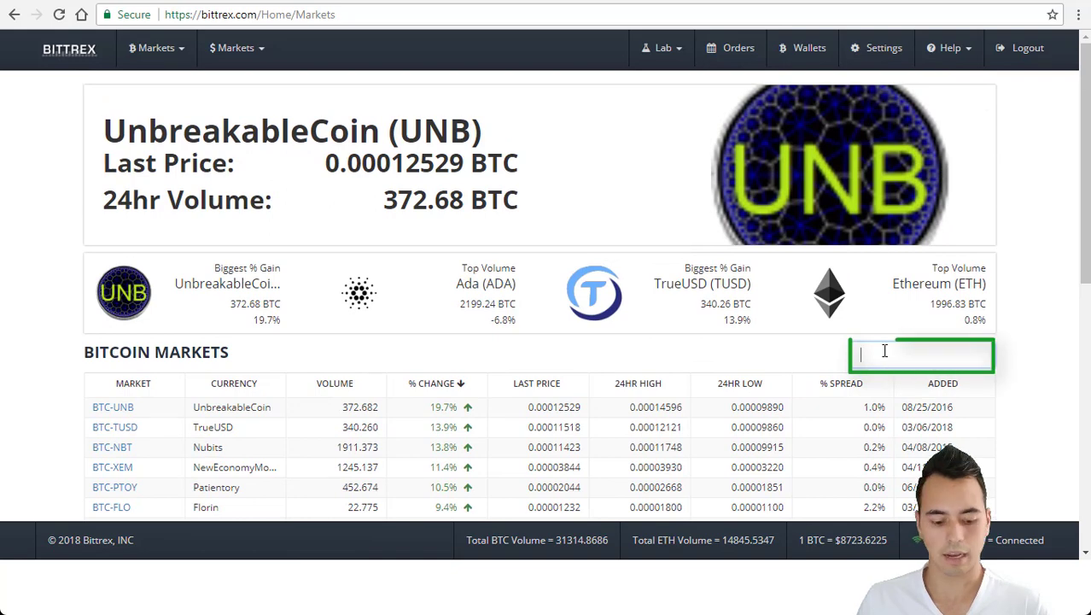
pyautogui.write('ada')
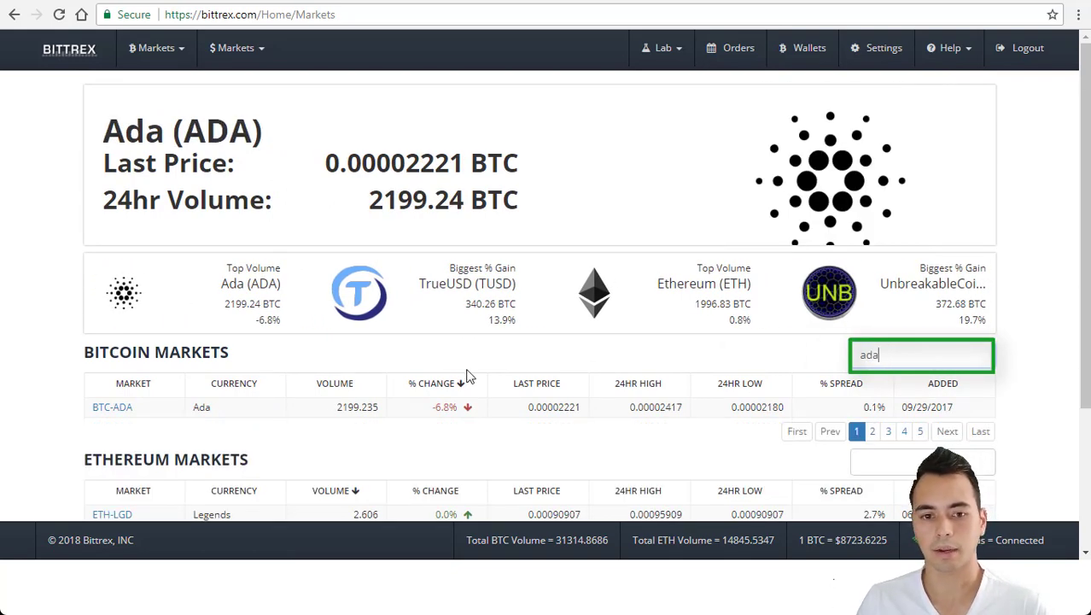
pyautogui.click(112, 417)
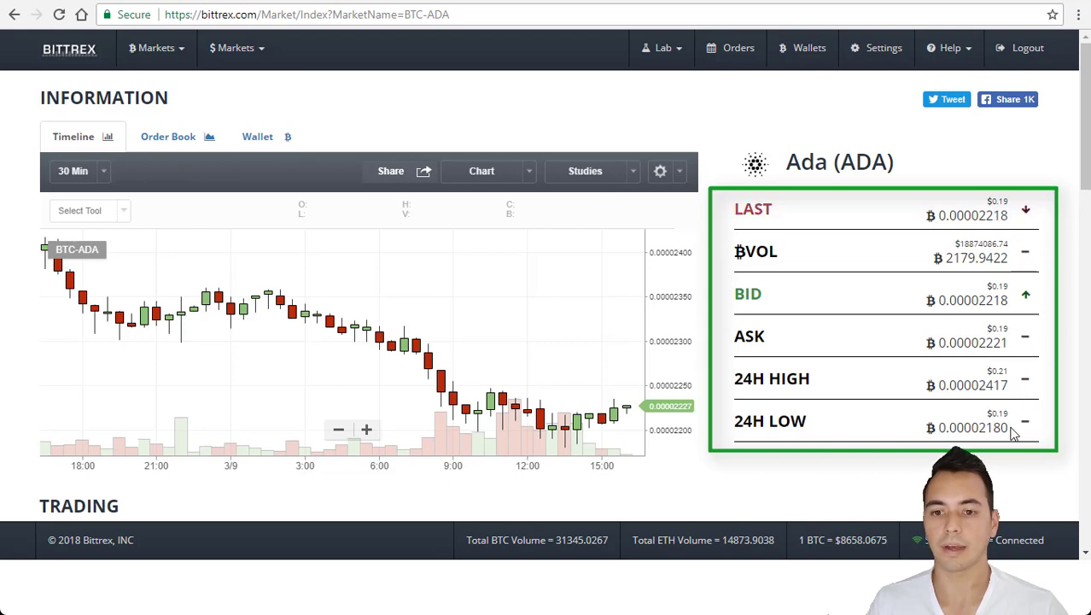
pyautogui.scroll(-1, 1011, 435)
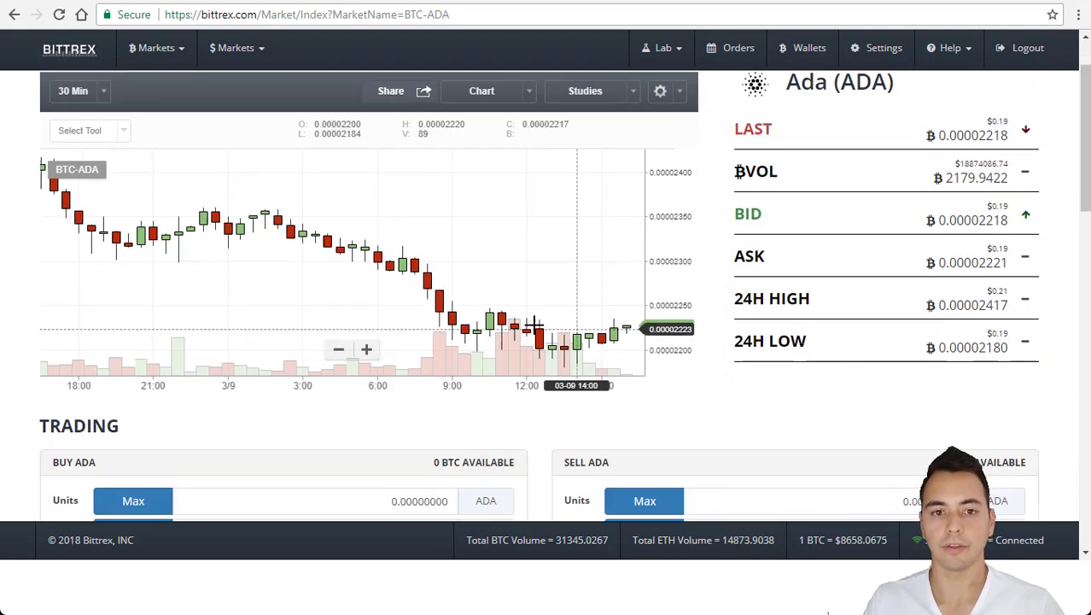
pyautogui.scroll(2, 178, 274)
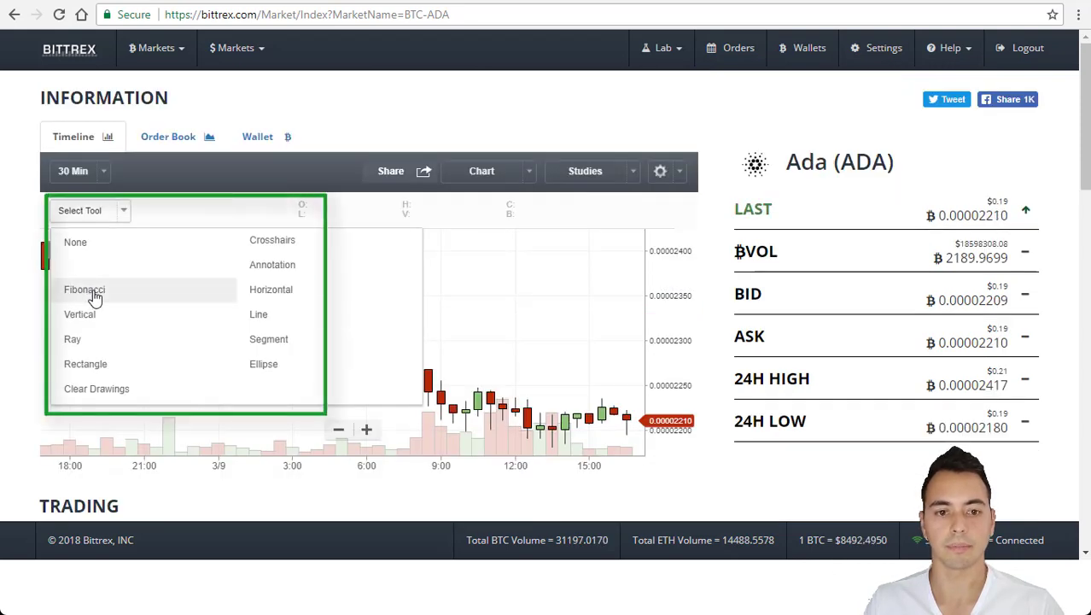
pyautogui.click(82, 214)
pyautogui.click(74, 174)
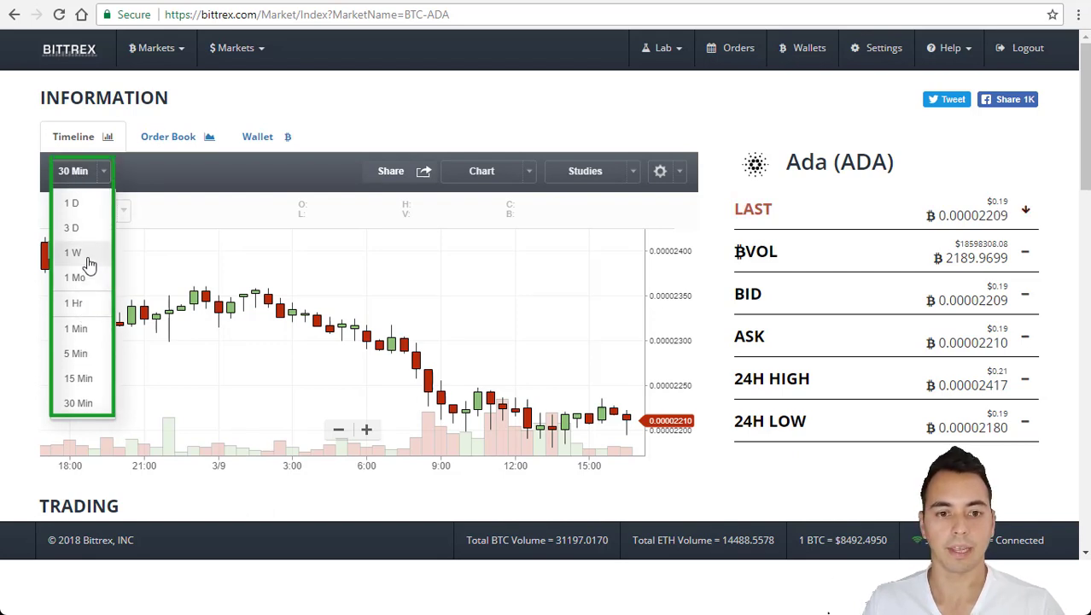
pyautogui.click(74, 174)
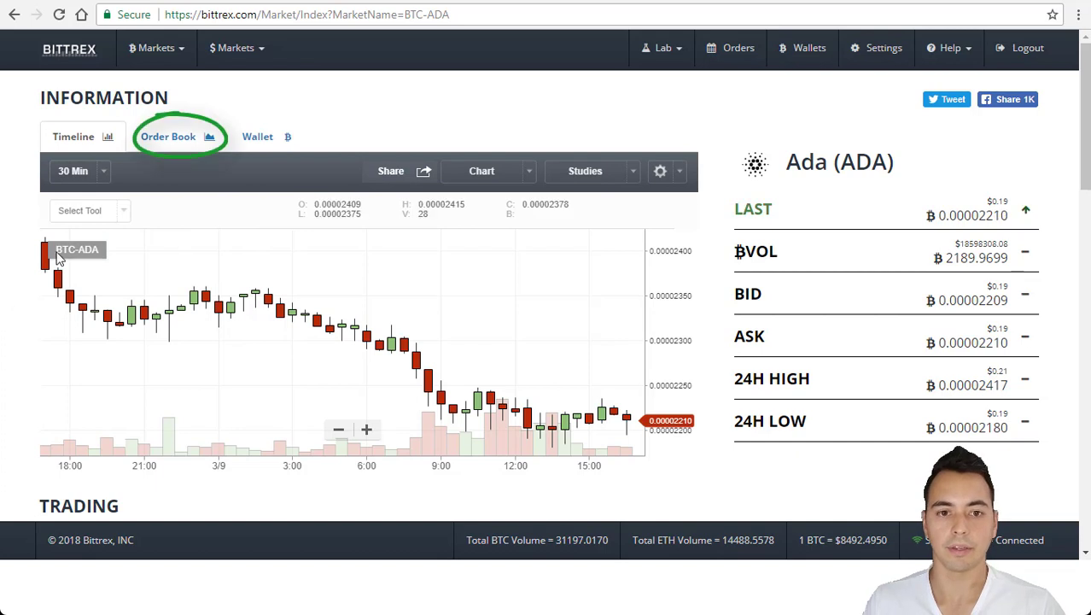
# - Switch the BTC-ADA chart to the order book depth view and tick Show All in the Order Book
pyautogui.click(174, 145)
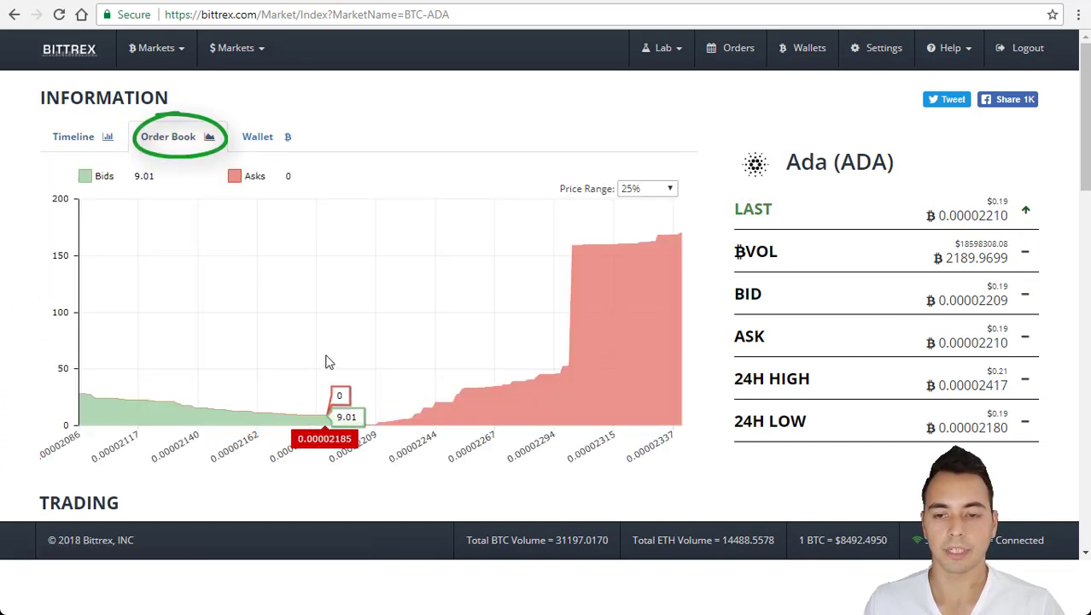
pyautogui.scroll(-3, 658, 415)
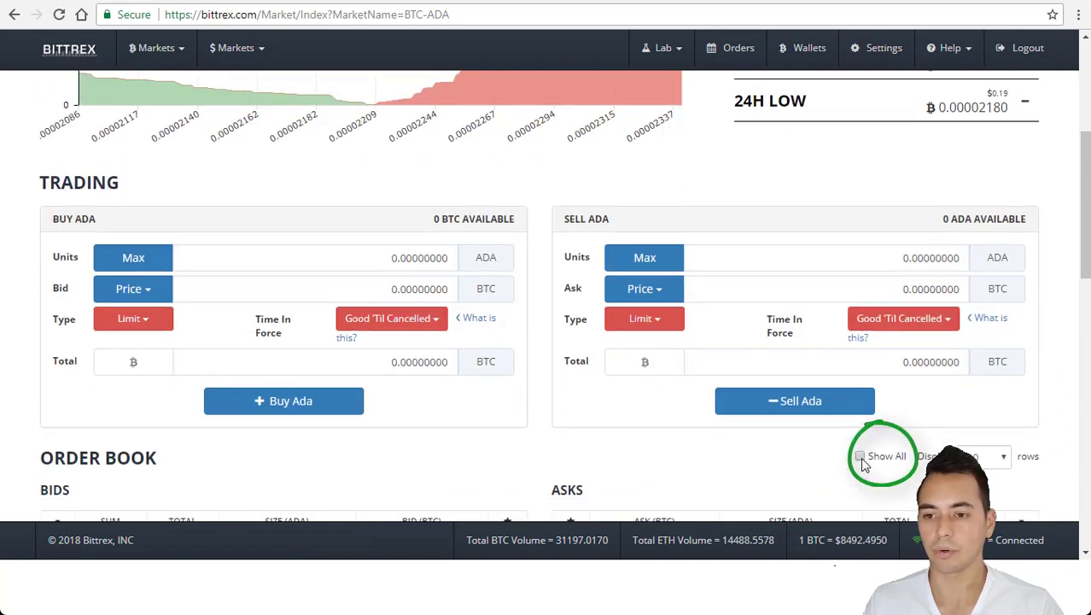
pyautogui.click(859, 457)
pyautogui.scroll(4, 597, 427)
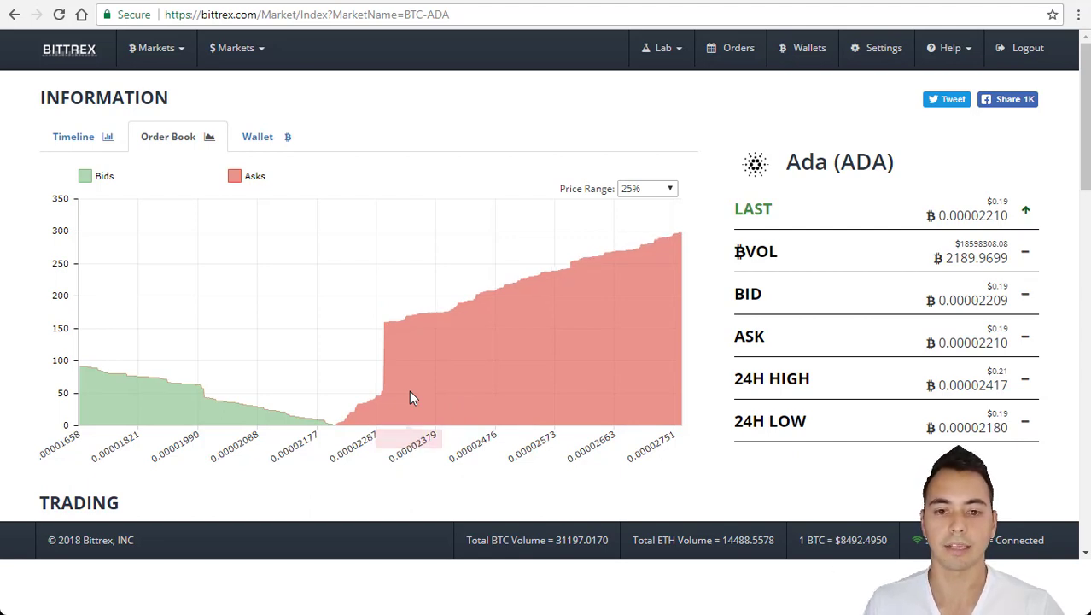
pyautogui.scroll(-4, 512, 259)
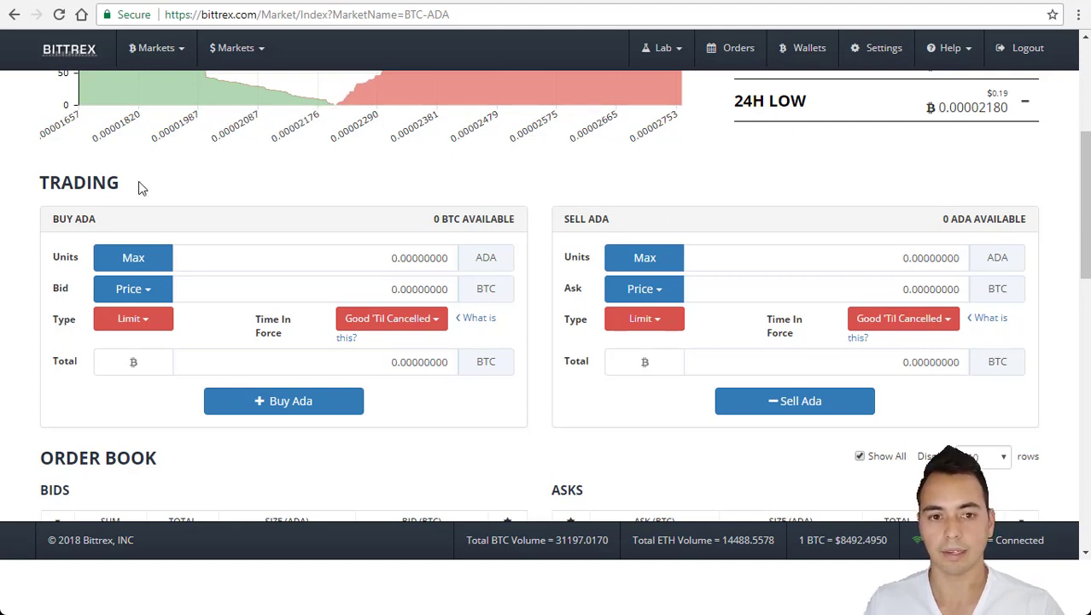
# - Try the Last and Bid price presets, then set the ADA bid to Ask, 0.00002210 BTC
pyautogui.click(126, 289)
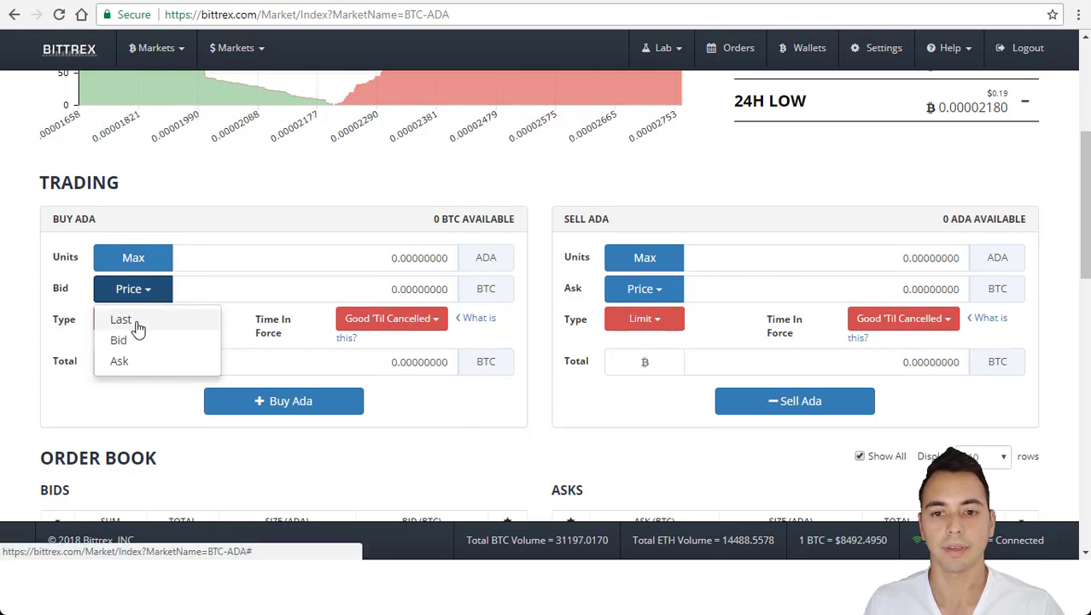
pyautogui.click(134, 323)
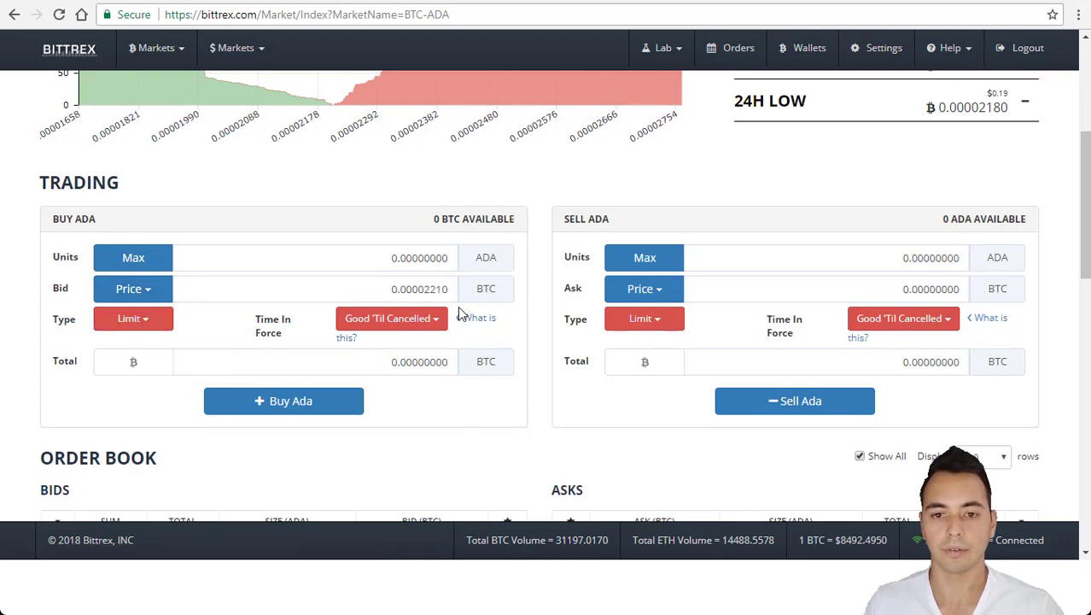
pyautogui.scroll(-1, 125, 207)
pyautogui.click(126, 210)
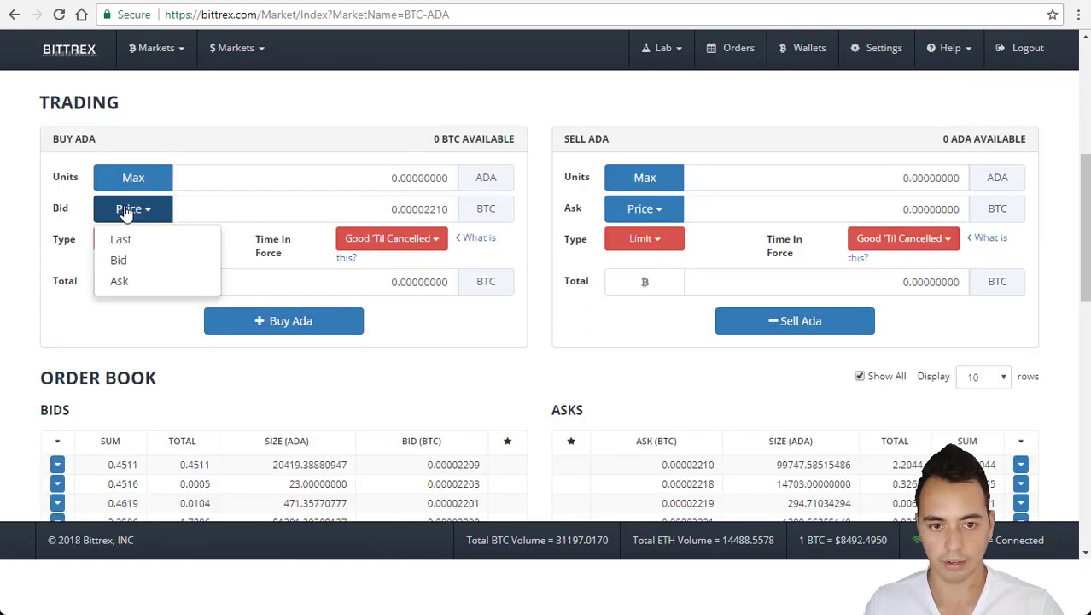
pyautogui.click(133, 269)
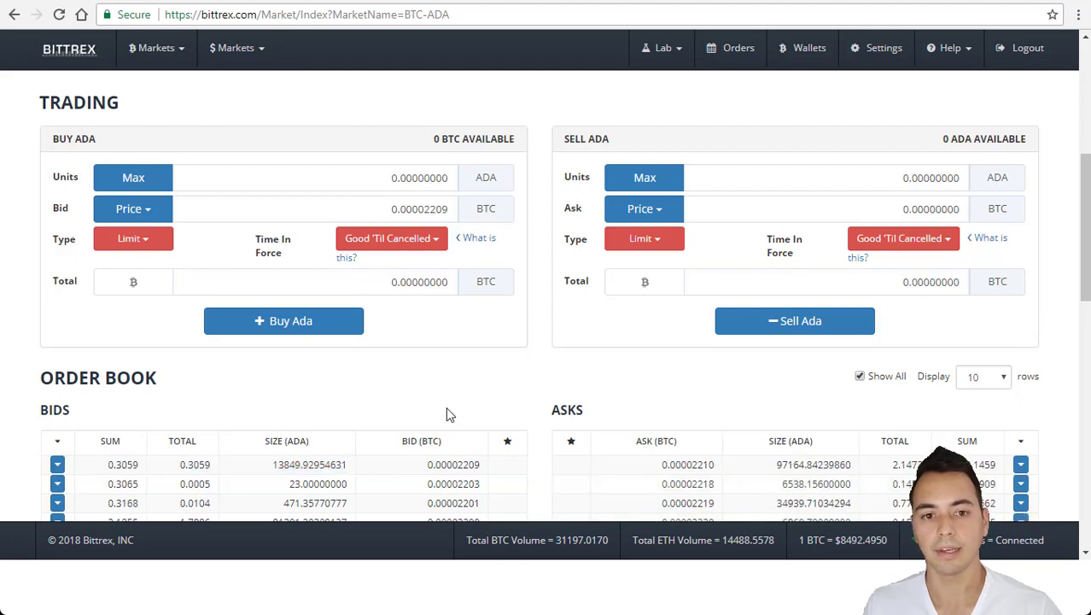
pyautogui.click(128, 213)
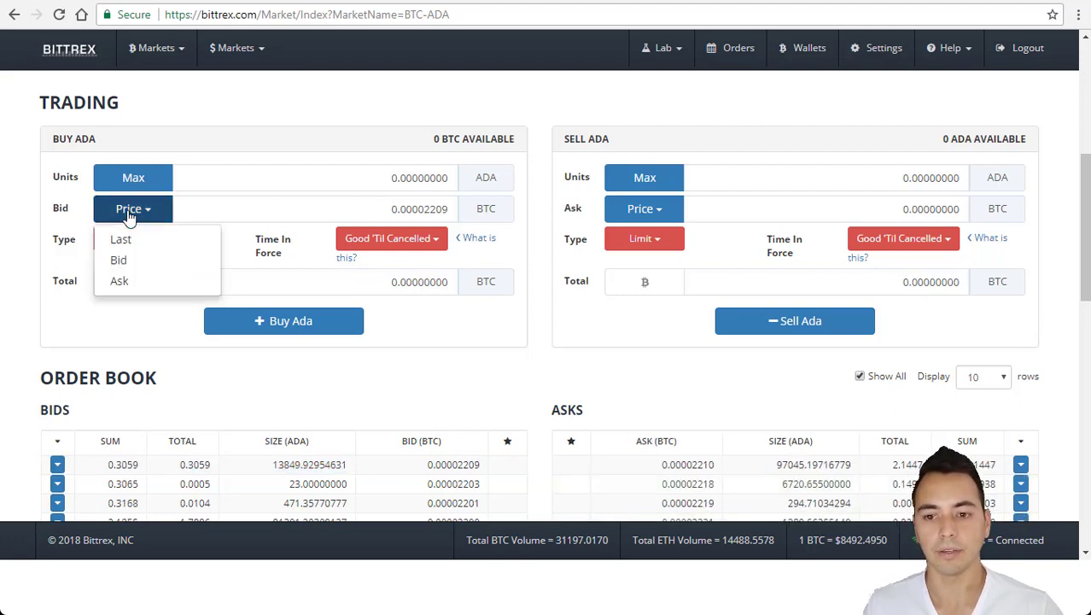
pyautogui.click(124, 282)
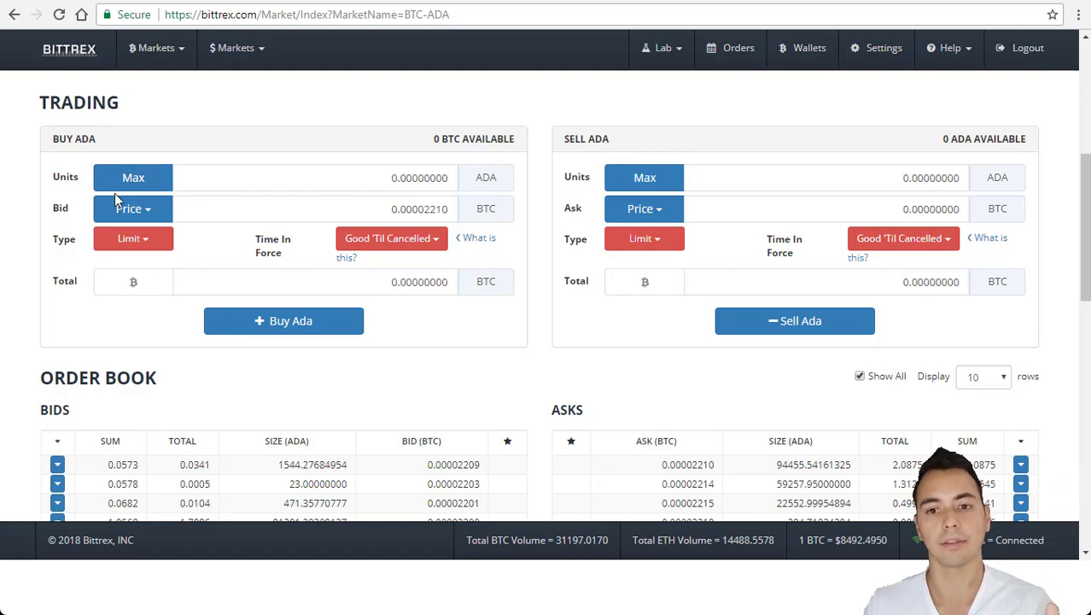
pyautogui.scroll(-6, 132, 246)
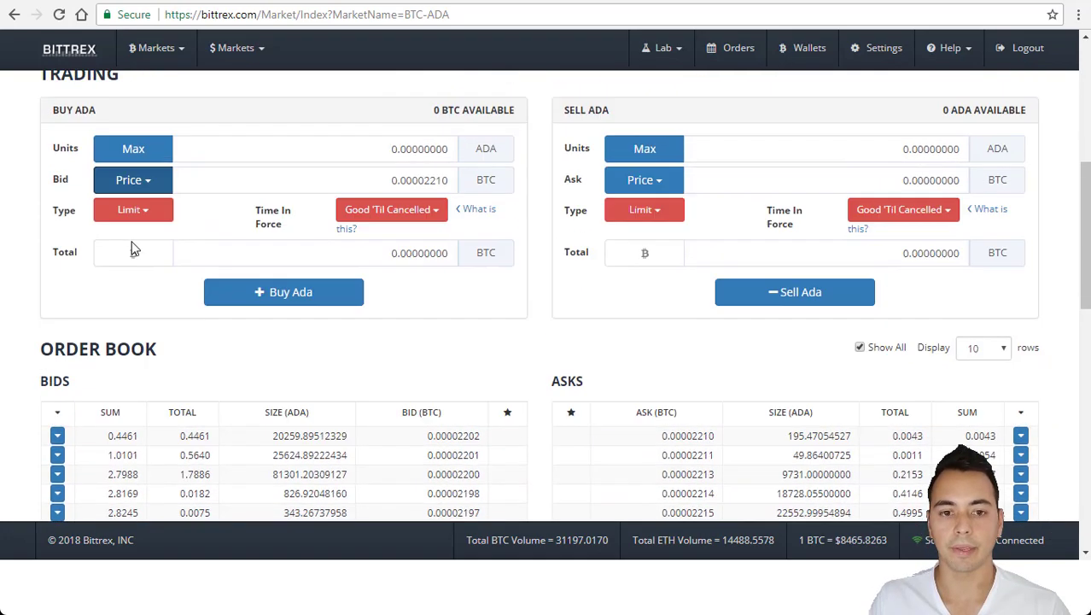
pyautogui.scroll(-2, 133, 248)
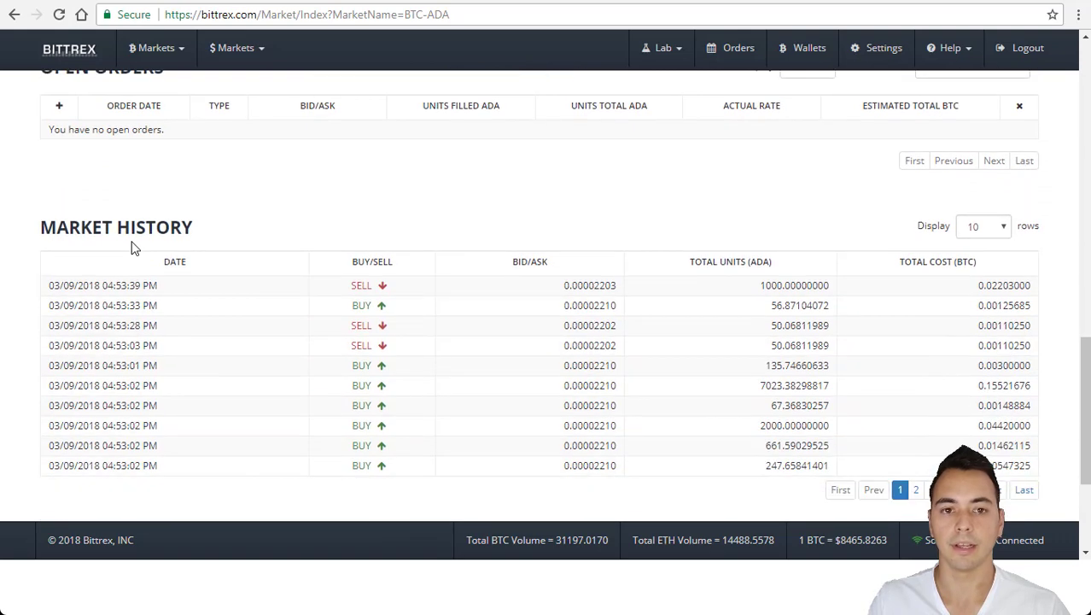
pyautogui.scroll(1, 133, 248)
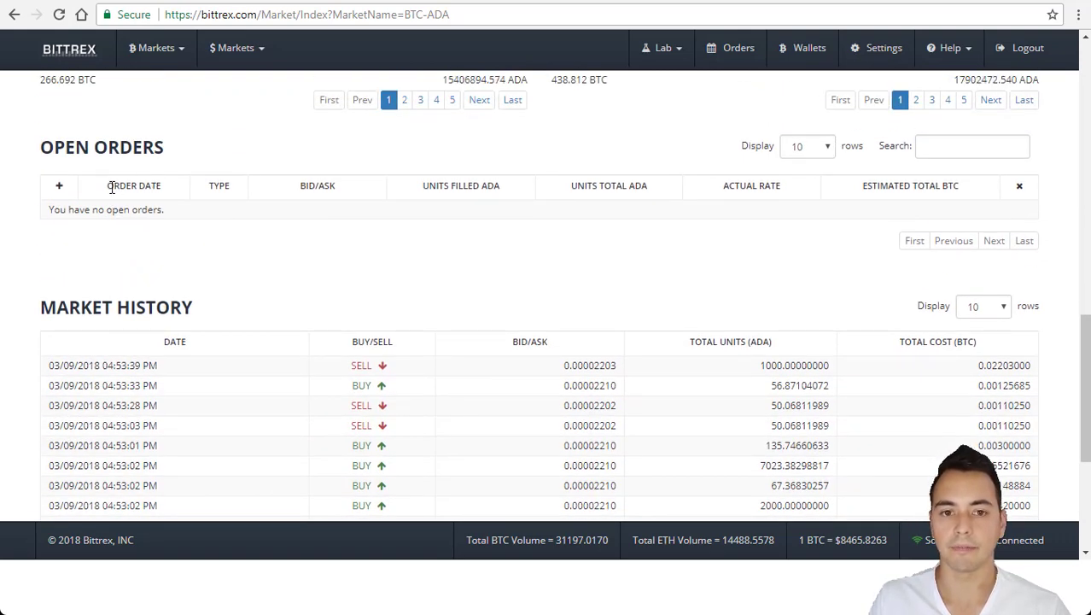
pyautogui.click(71, 209)
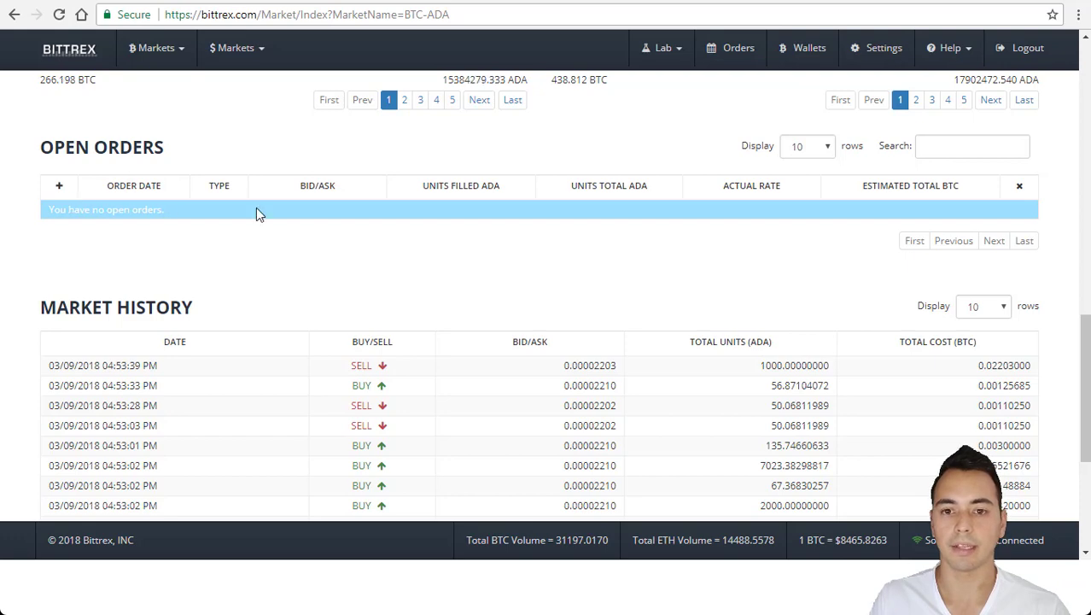
pyautogui.scroll(-2, 359, 207)
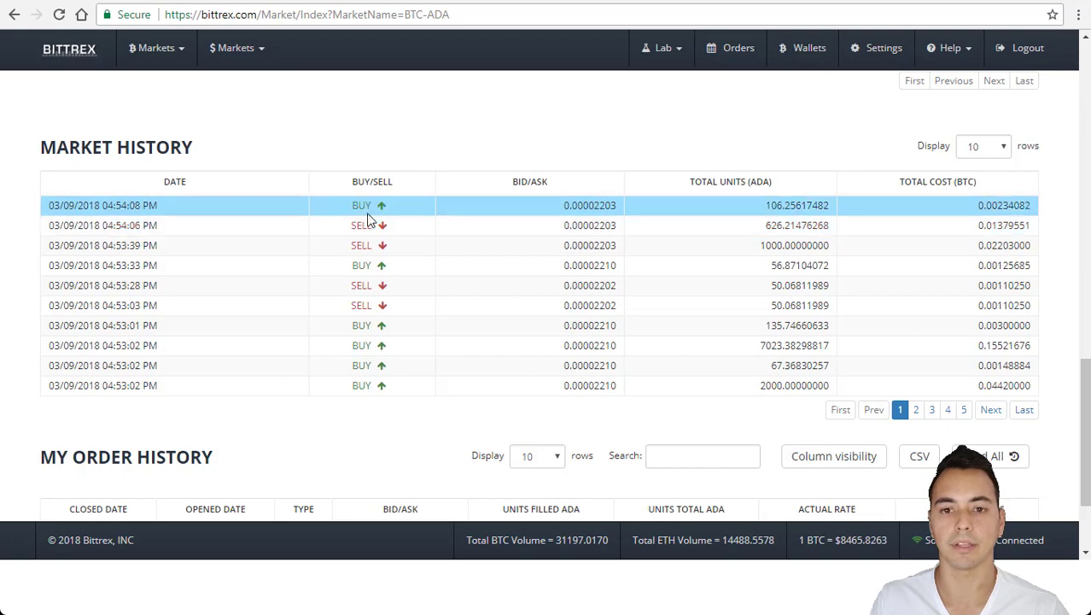
pyautogui.scroll(-3, 173, 320)
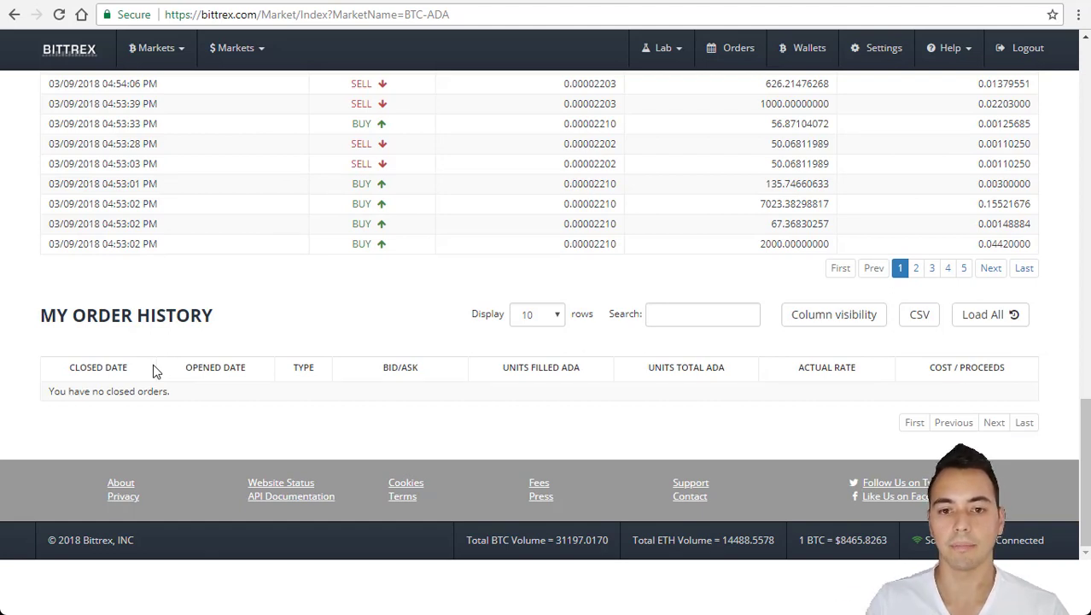
pyautogui.scroll(10, 887, 231)
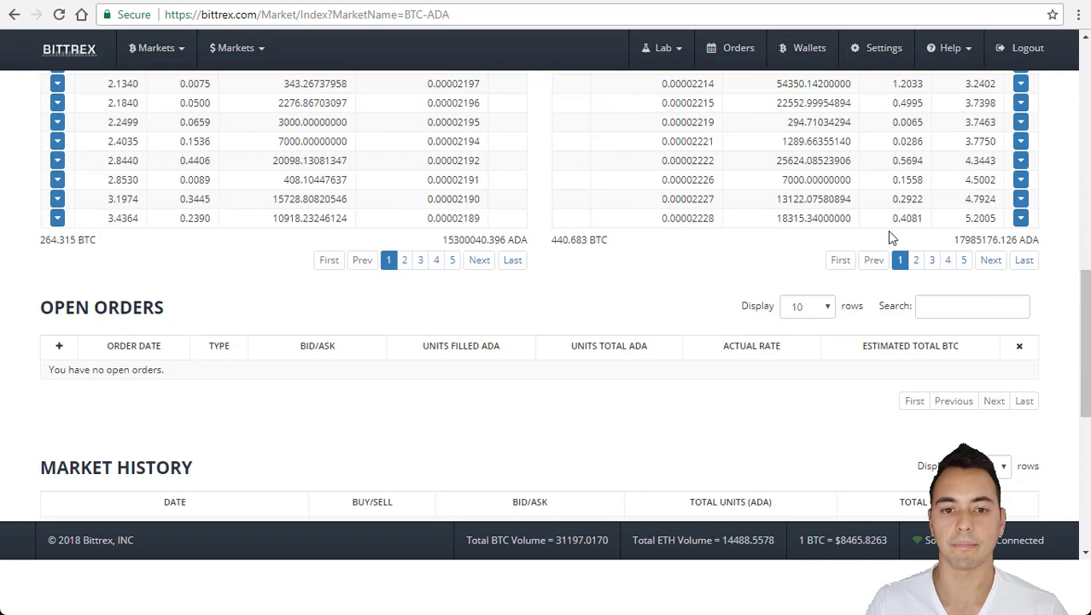
pyautogui.scroll(3, 887, 230)
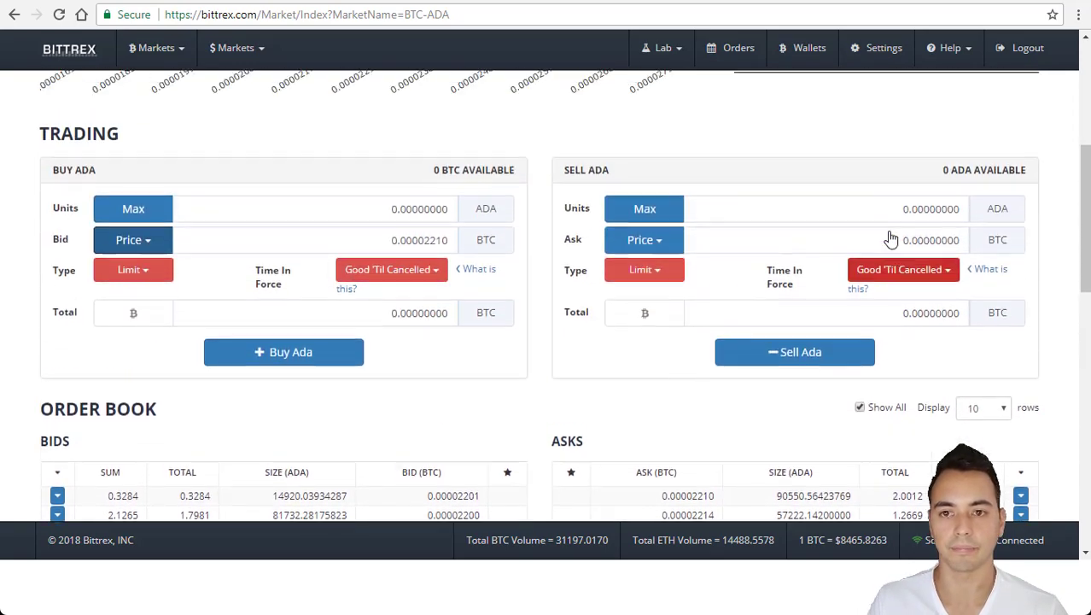
pyautogui.scroll(-1, 889, 235)
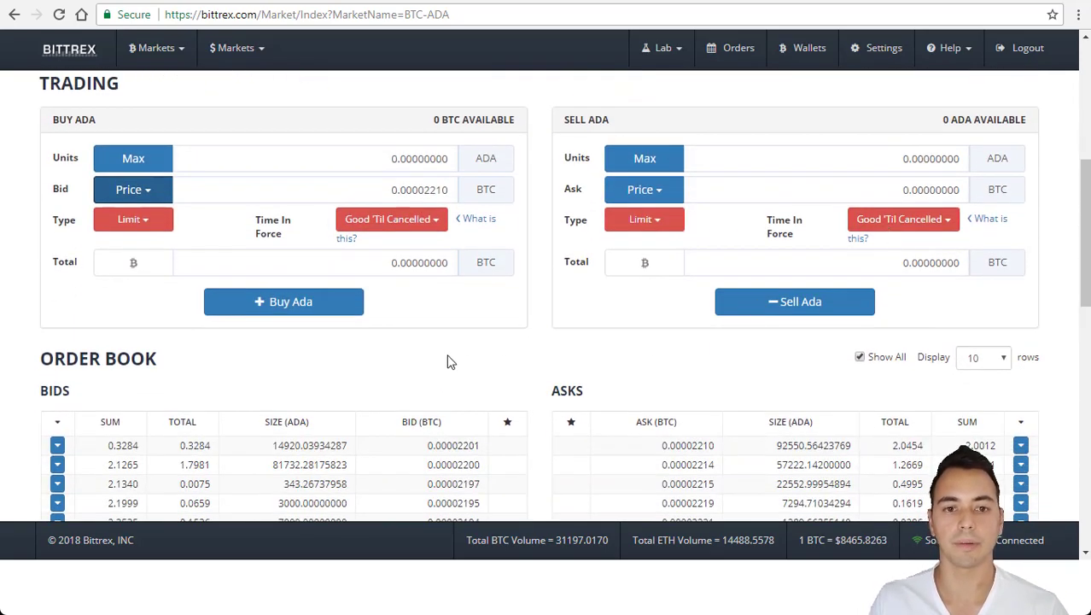
pyautogui.click(119, 221)
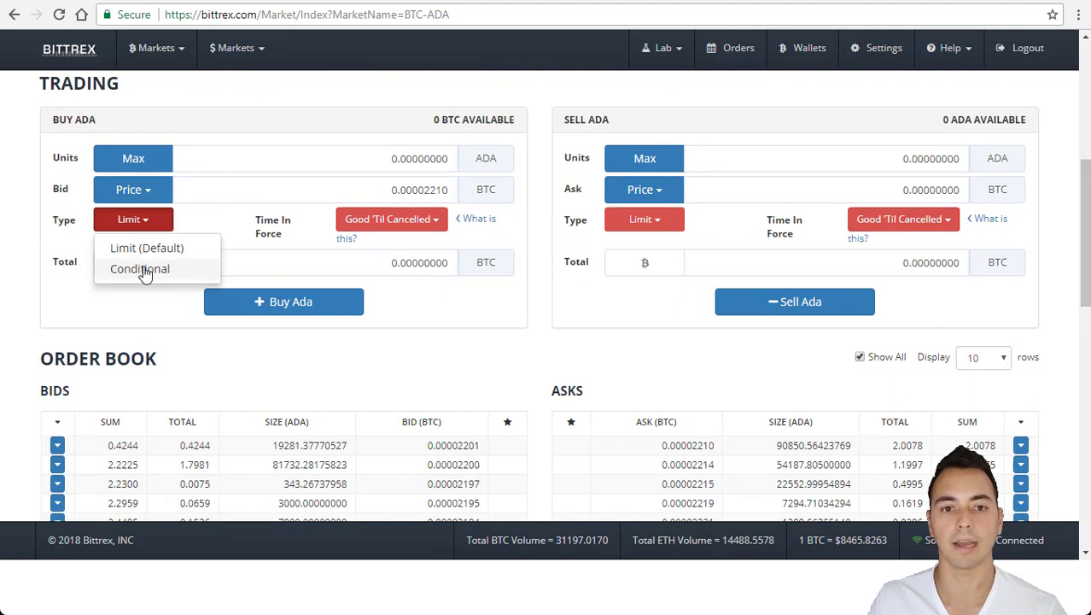
pyautogui.click(126, 231)
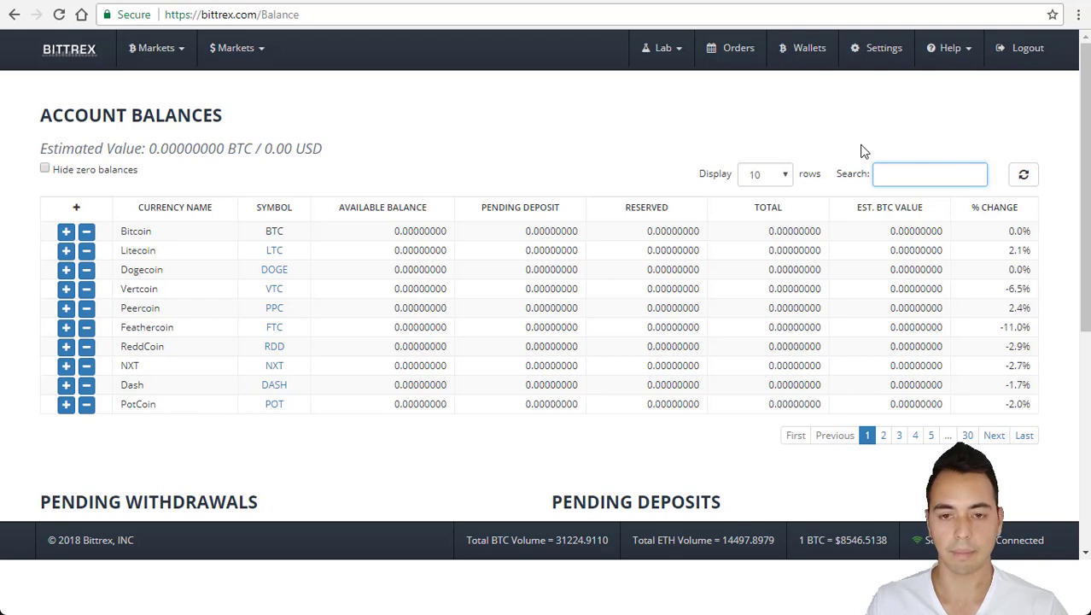
# - Filter Account Balances by 'btc' and select the Bitcoin row
pyautogui.write('b')
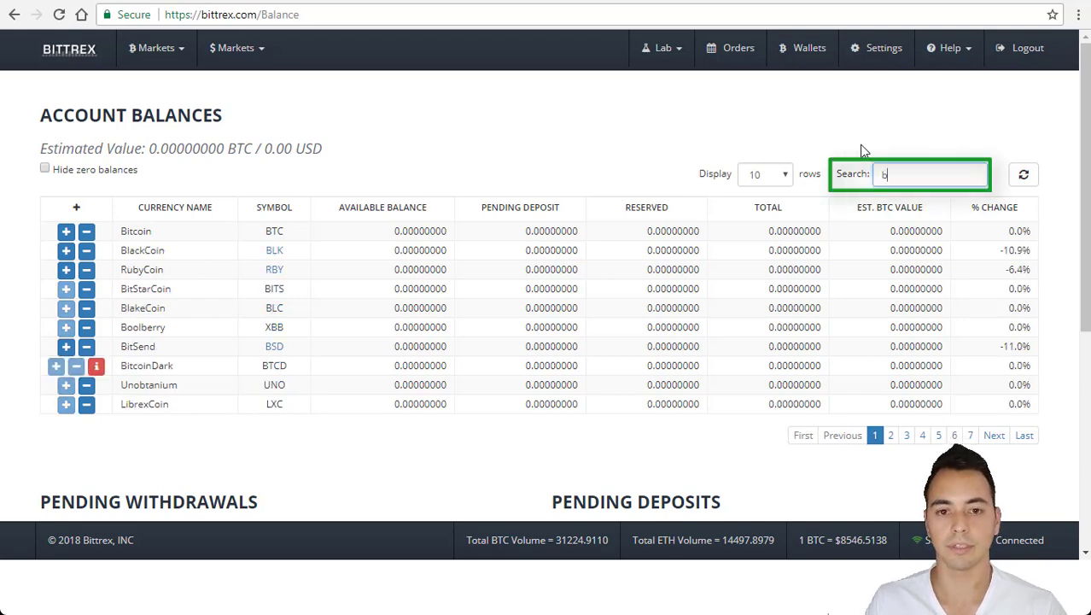
pyautogui.write('tc')
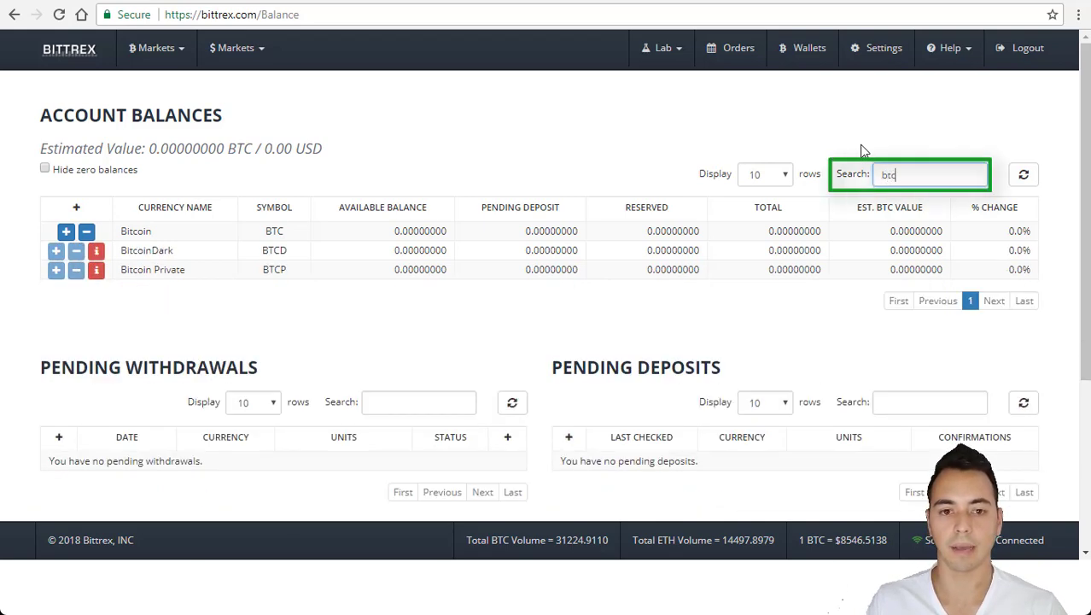
pyautogui.click(290, 227)
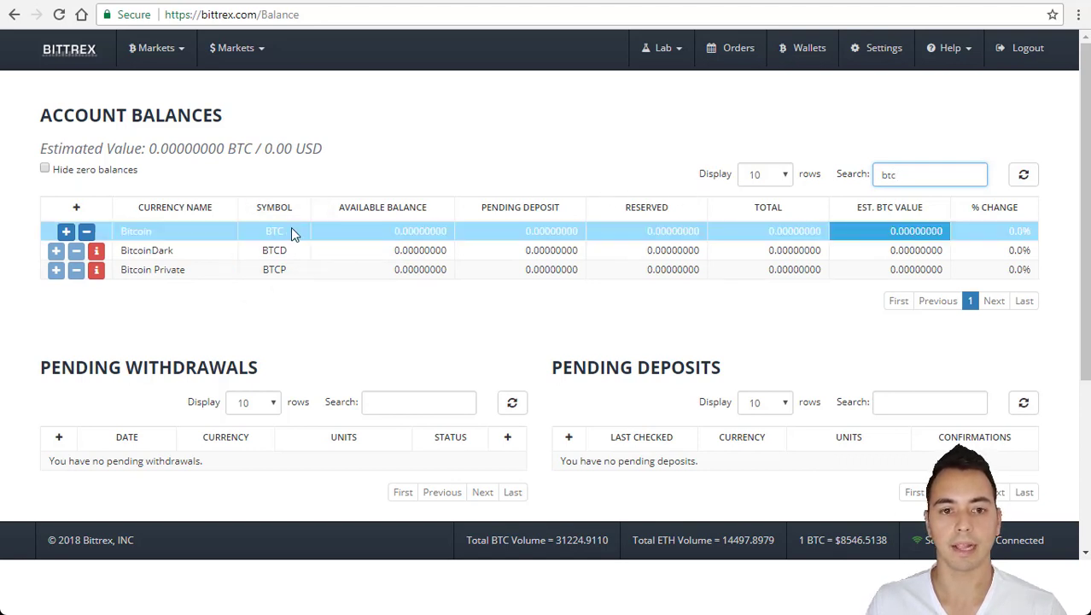
# - Open the Deposit Bitcoin (BTC) window and select the entire deposit address
pyautogui.click(67, 232)
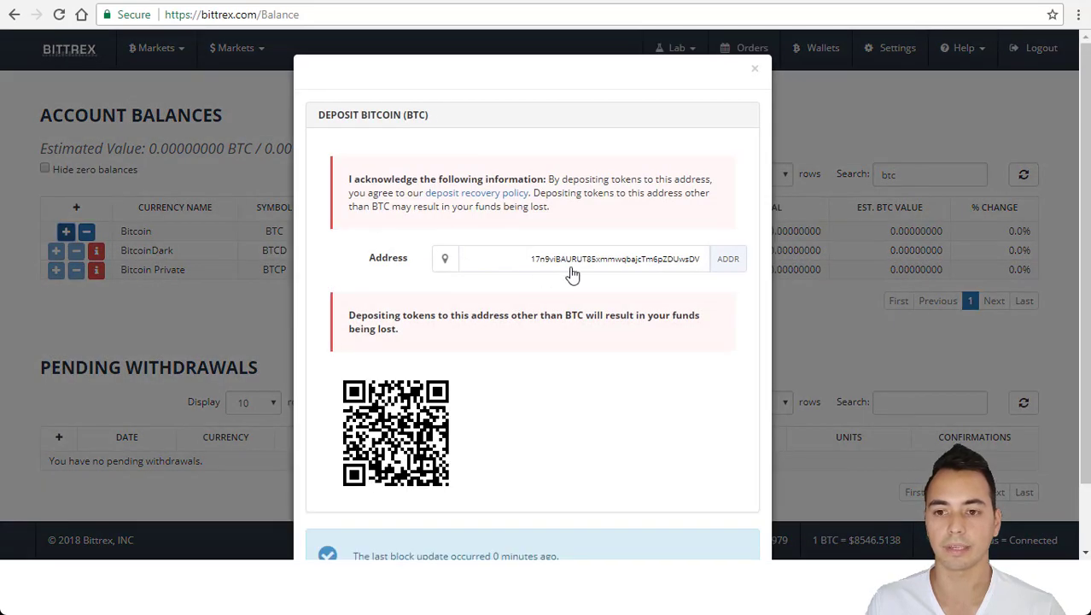
pyautogui.moveTo(529, 262); pyautogui.dragTo(702, 266)
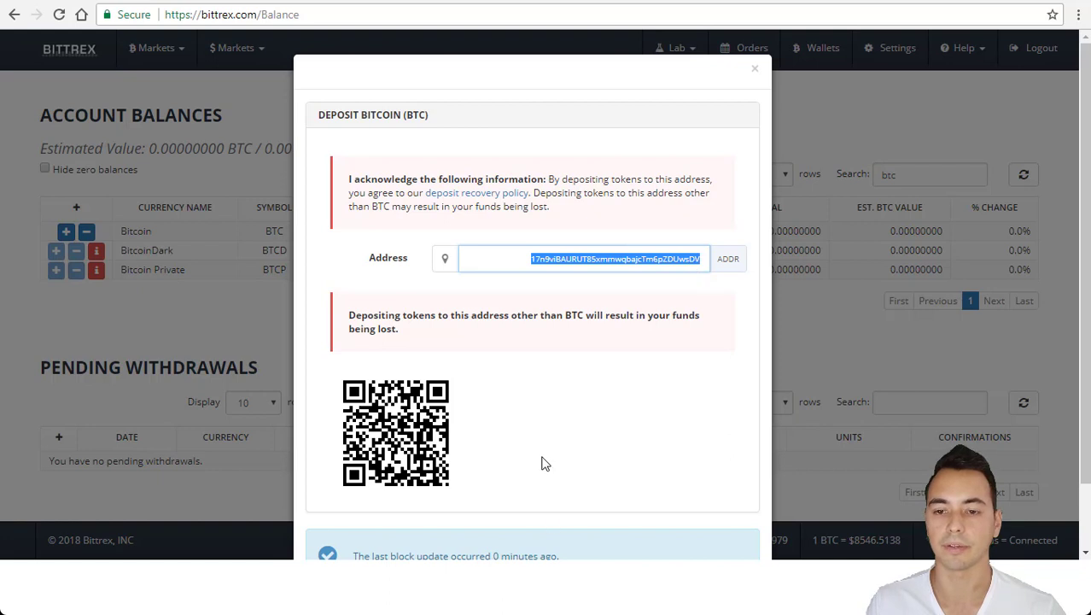
pyautogui.click(558, 380)
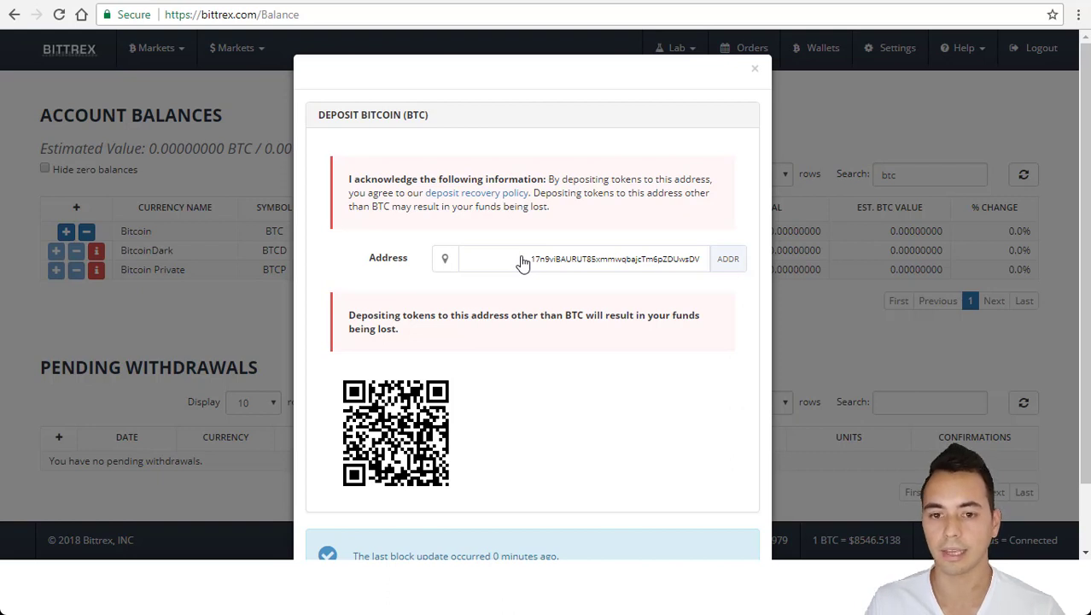
pyautogui.click(609, 267)
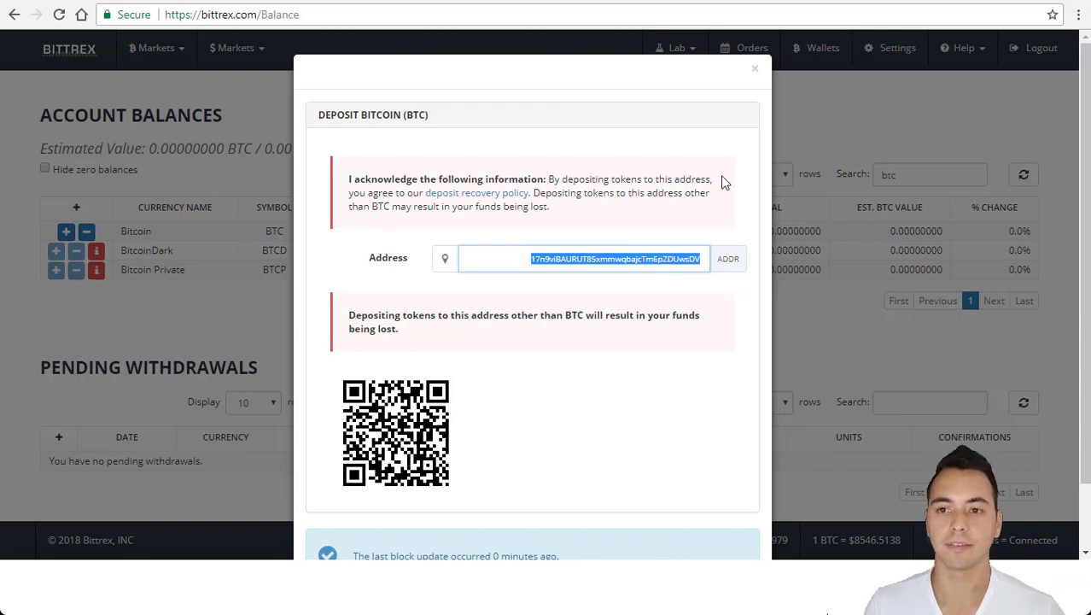
# - Close the Deposit Bitcoin window and open Bitcoin withdrawal, showing 0 BTC available and a 0.00100000 BTC fee
pyautogui.click(754, 68)
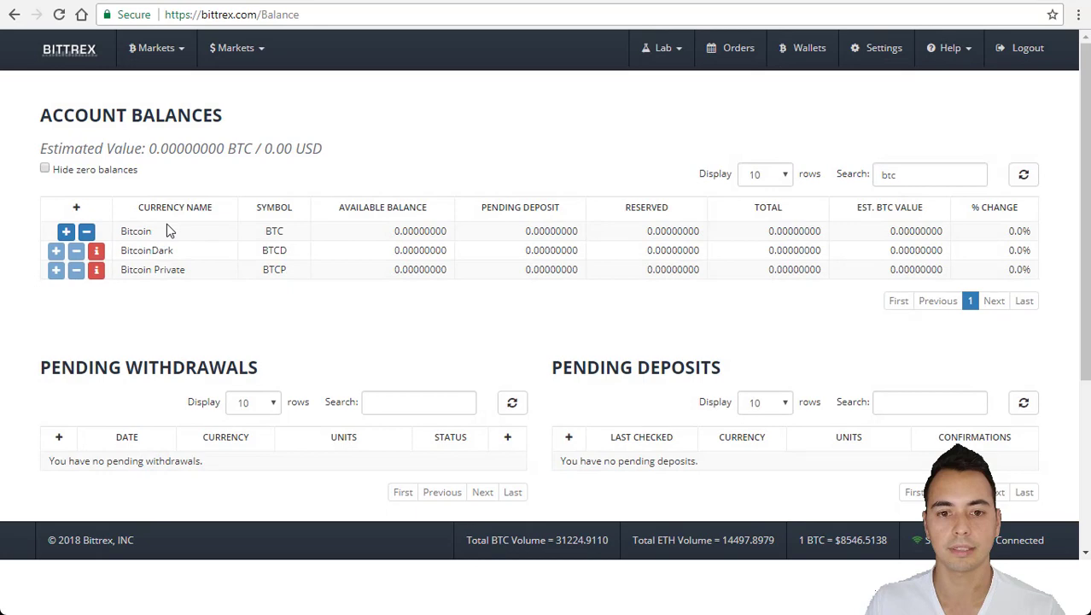
pyautogui.click(86, 231)
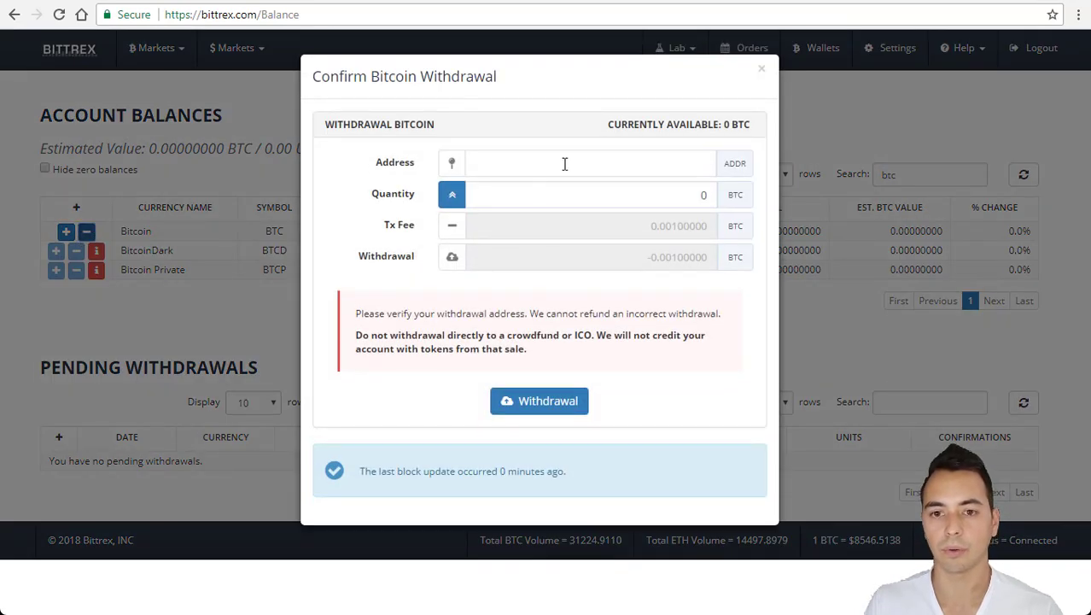